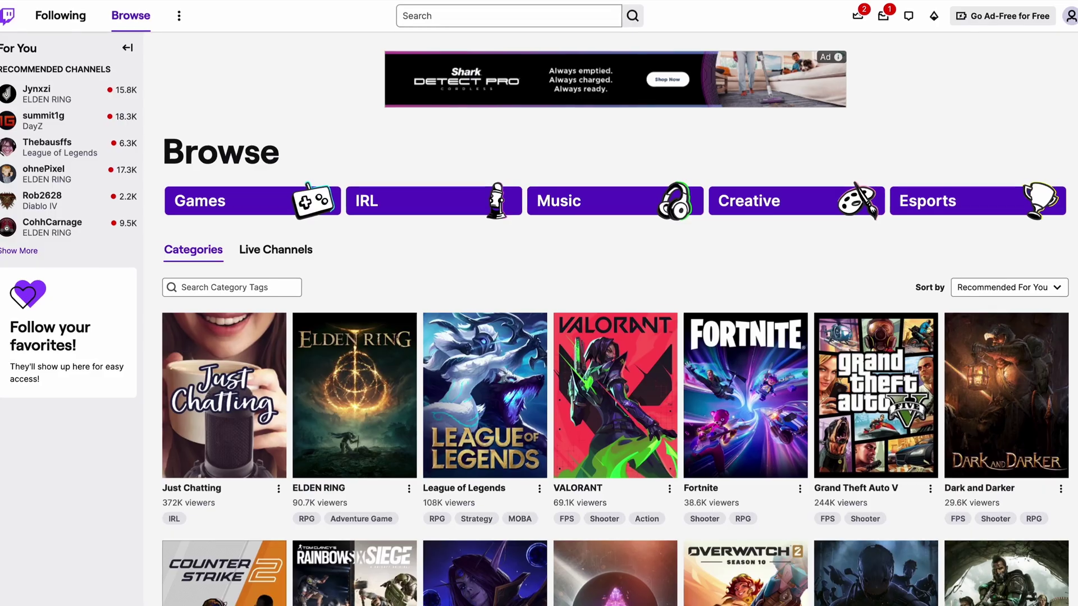
Scroll the Twitch Browse categories, then go to your own channel page from the account menu.
{"action": "scroll", "coordinate": [537, 303], "scroll_direction": "down", "scroll_amount": 5}
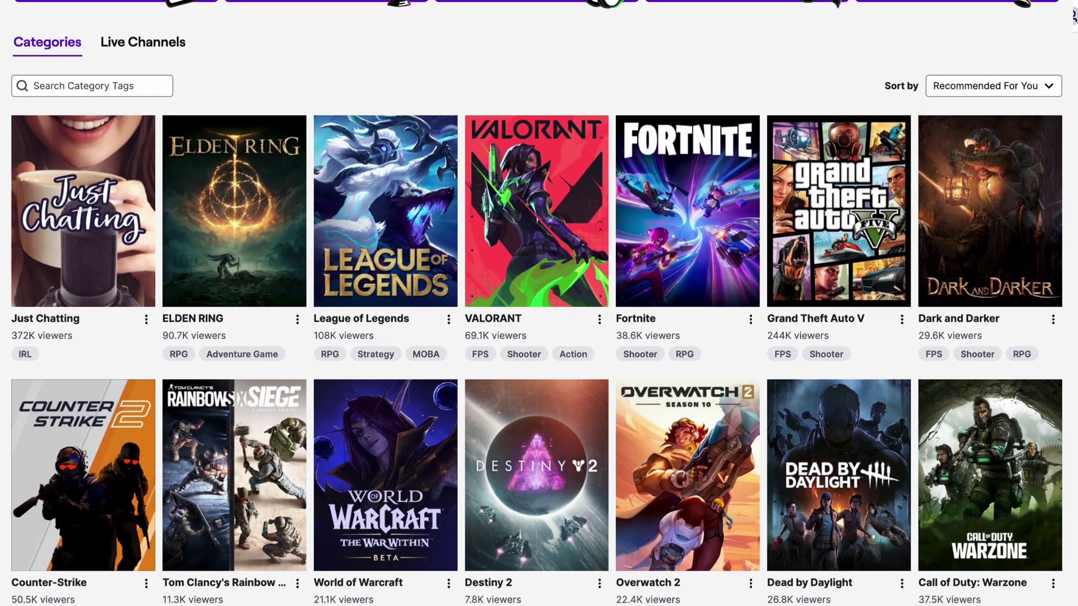
{"action": "scroll", "coordinate": [538, 303], "scroll_direction": "down", "scroll_amount": 5}
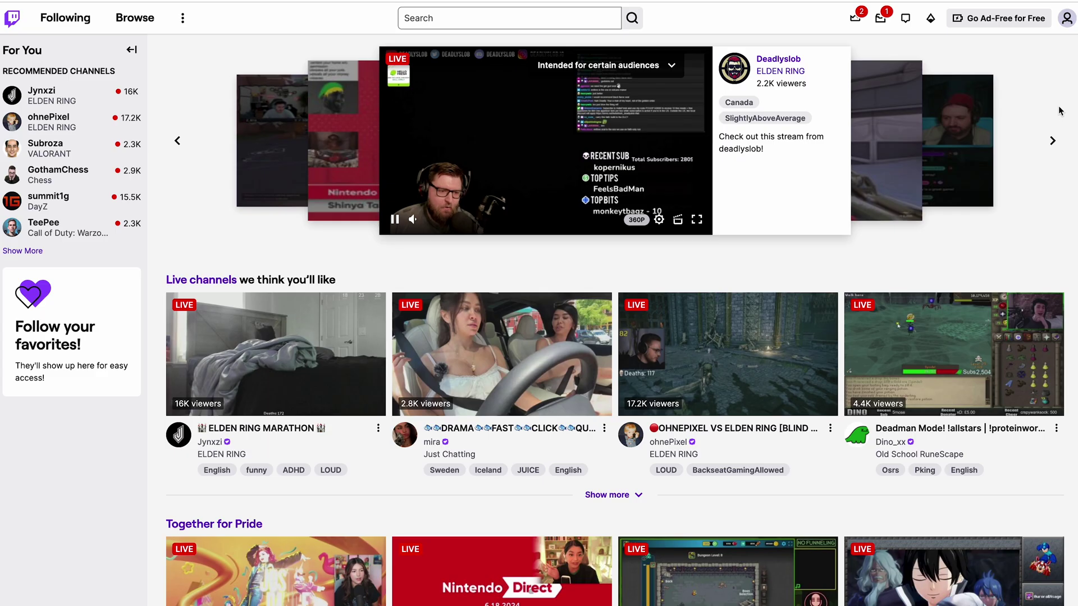
{"action": "left_click", "coordinate": [1067, 18]}
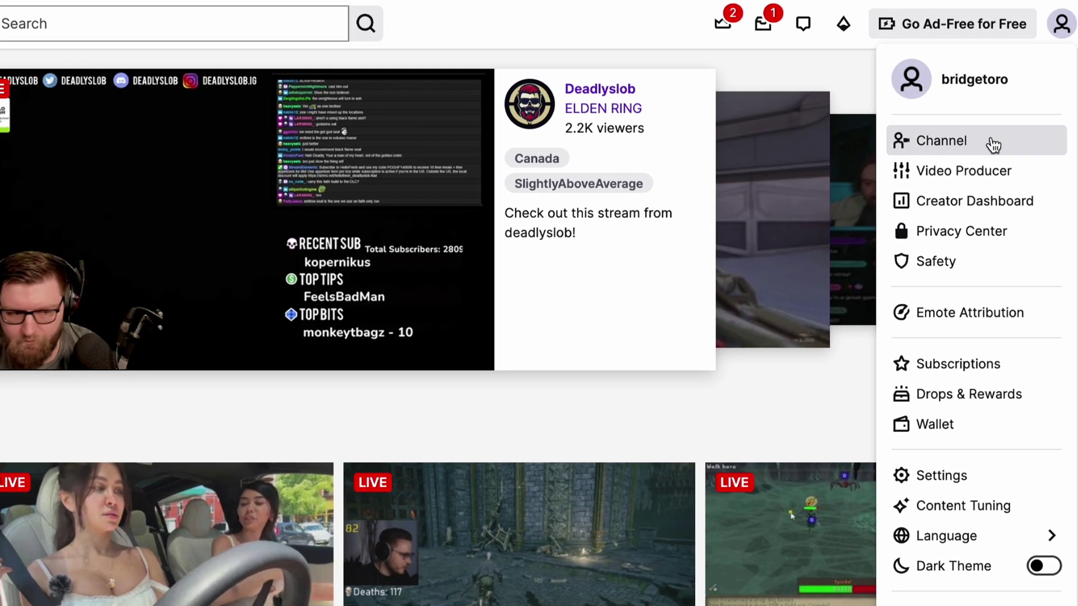
{"action": "left_click", "coordinate": [994, 145]}
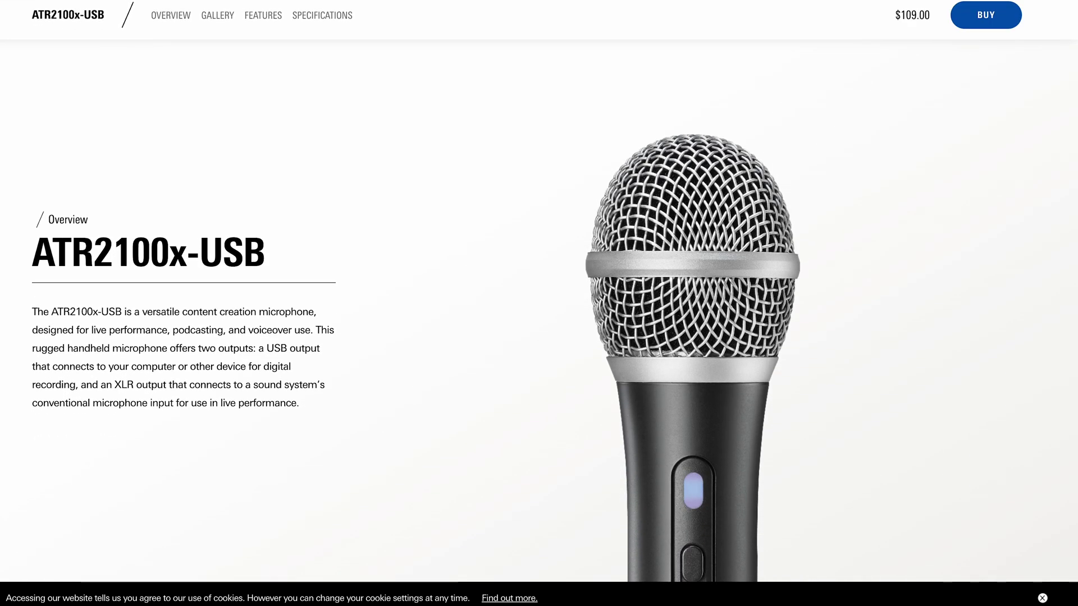
Show the ATR2100x-USB microphone's photo gallery.
{"action": "left_click", "coordinate": [202, 23]}
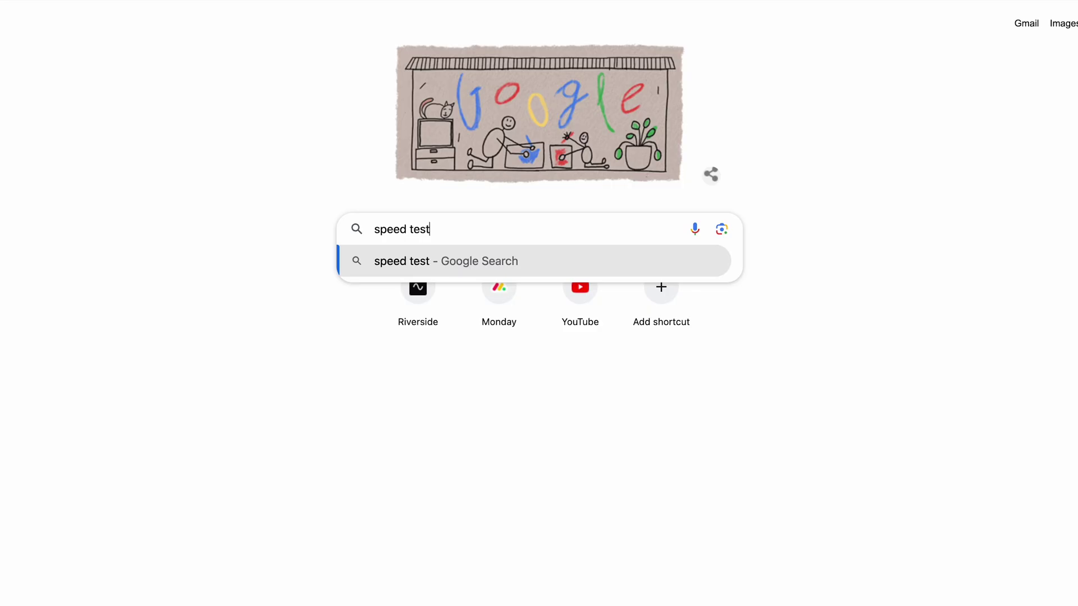
Search Google for 'speed test' and run the internet speed test.
{"action": "key", "text": "Return"}
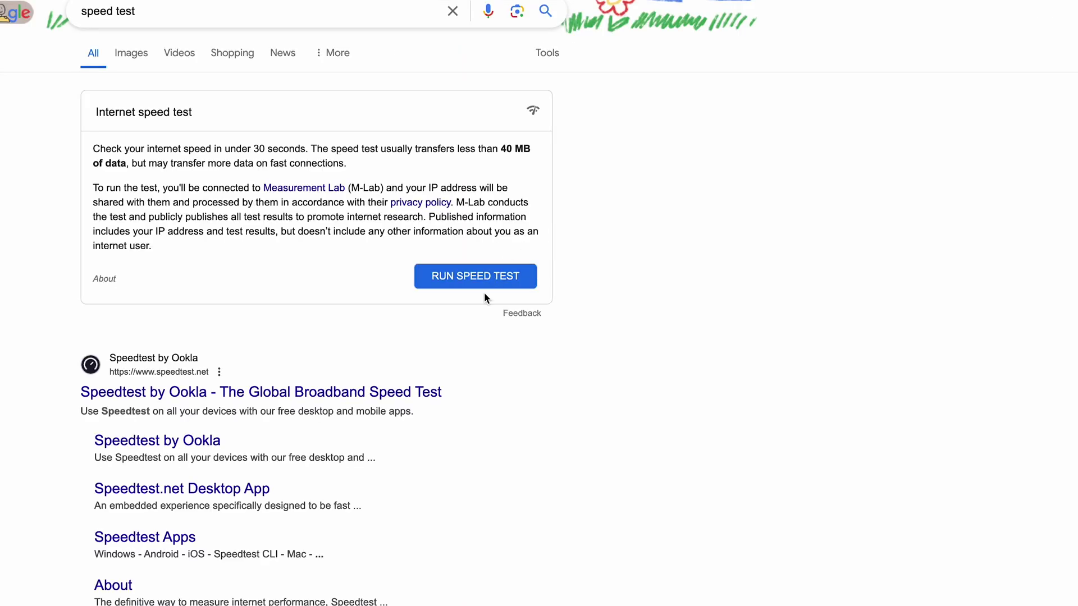
{"action": "left_click", "coordinate": [484, 285]}
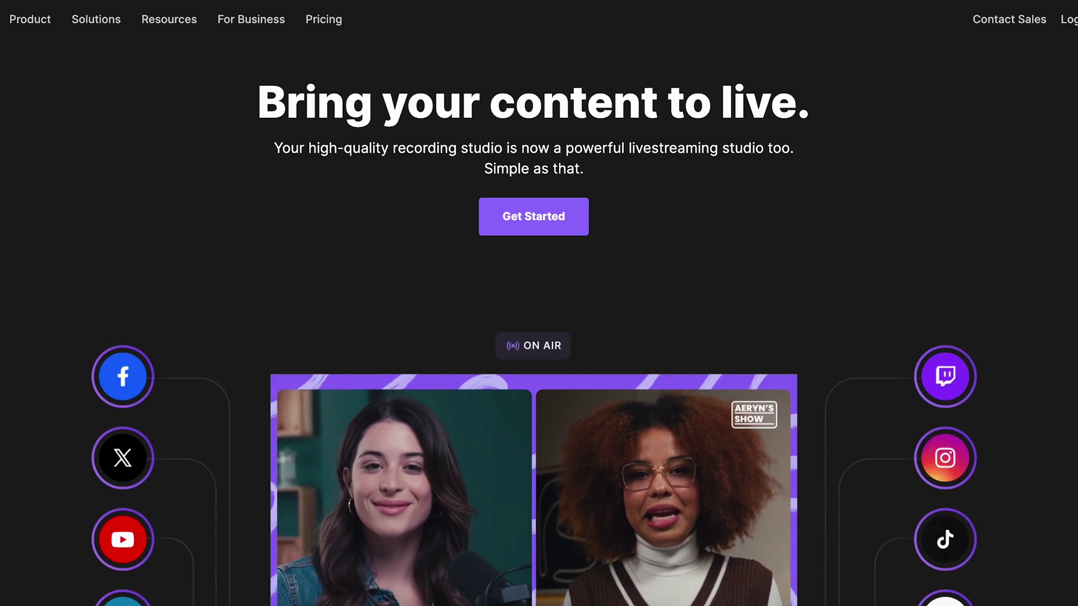
{"action": "scroll", "coordinate": [539, 337], "scroll_direction": "down", "scroll_amount": 3}
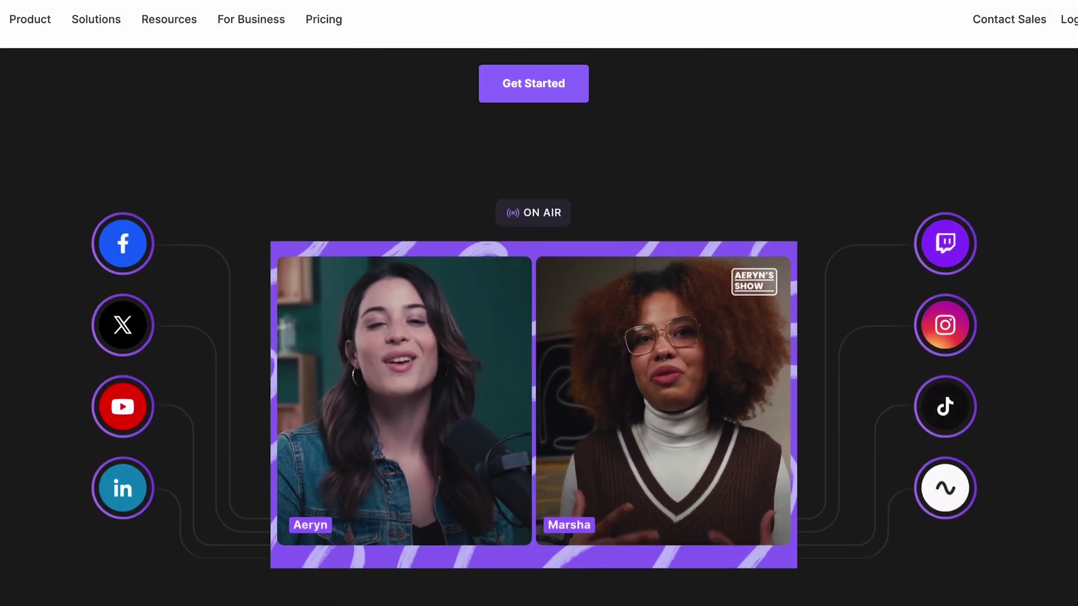
{"action": "scroll", "coordinate": [539, 337], "scroll_direction": "down", "scroll_amount": 3}
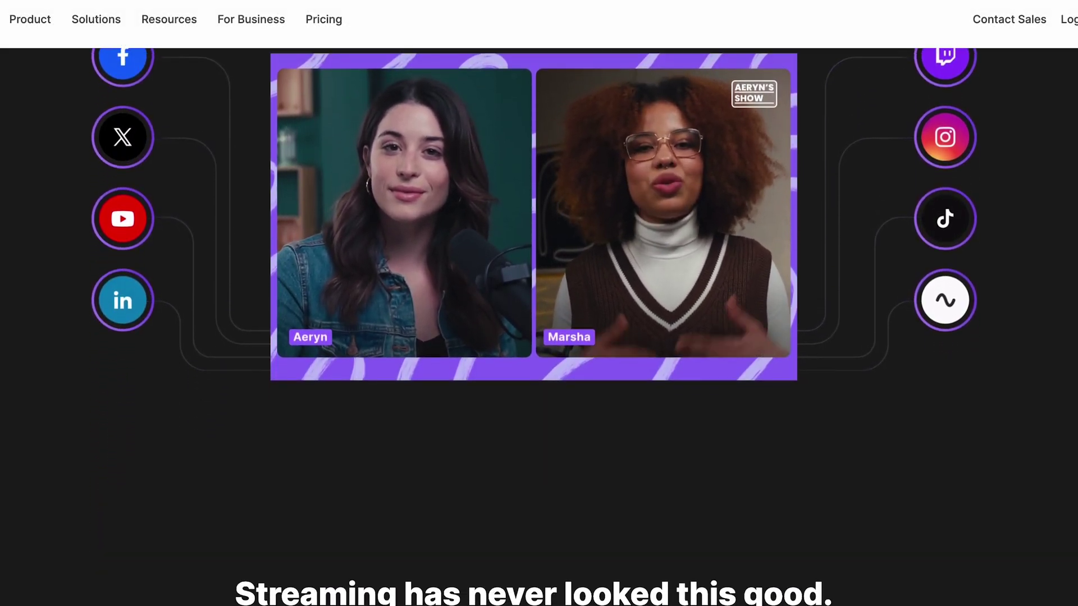
{"action": "scroll", "coordinate": [539, 337], "scroll_direction": "down", "scroll_amount": 5}
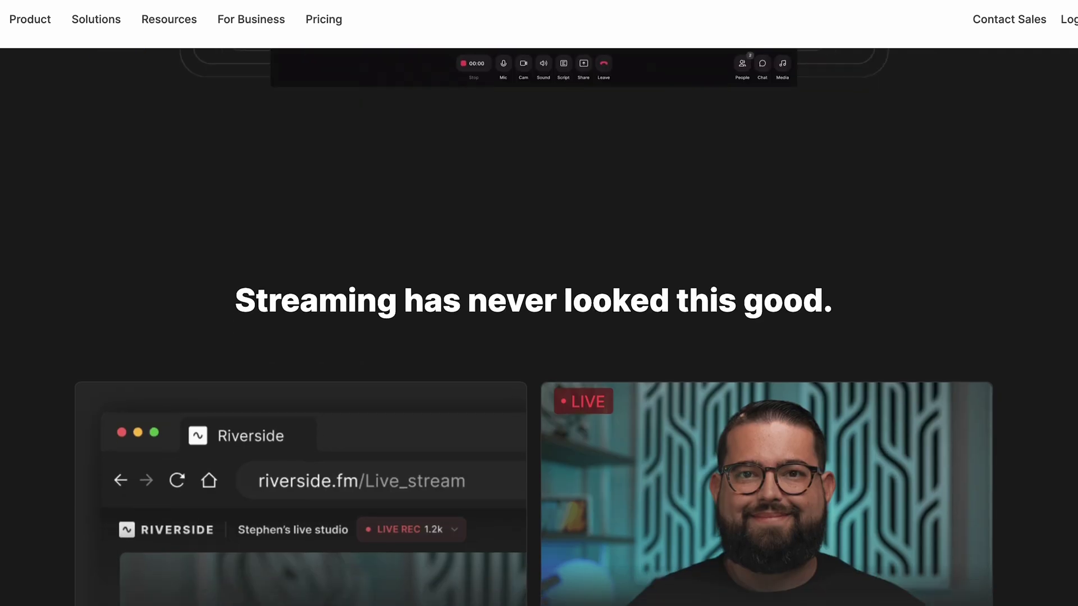
{"action": "scroll", "coordinate": [539, 337], "scroll_direction": "down", "scroll_amount": 5}
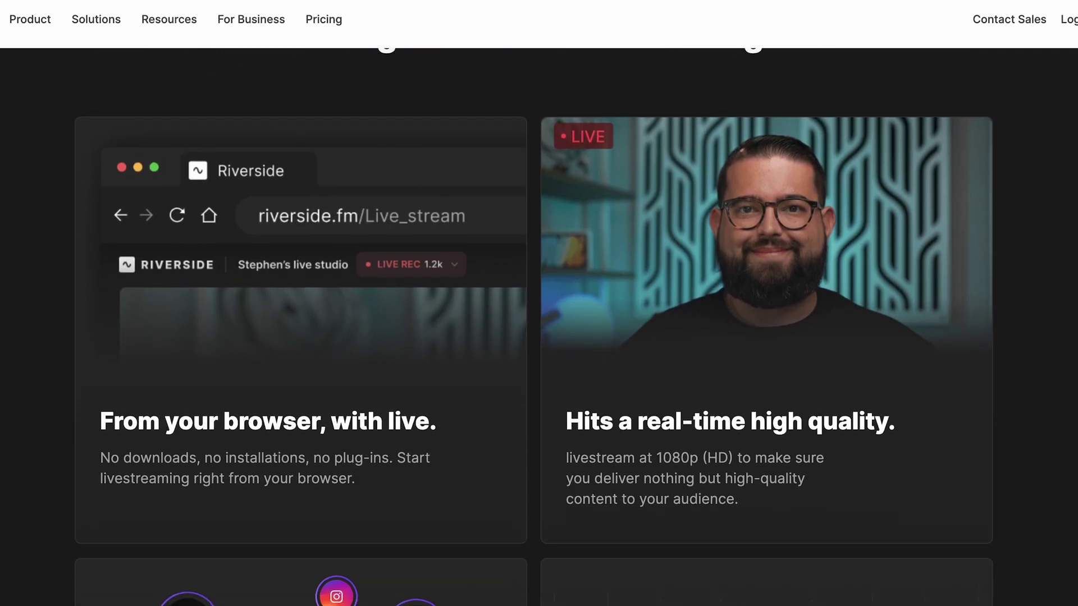
{"action": "scroll", "coordinate": [538, 337], "scroll_direction": "down", "scroll_amount": 3}
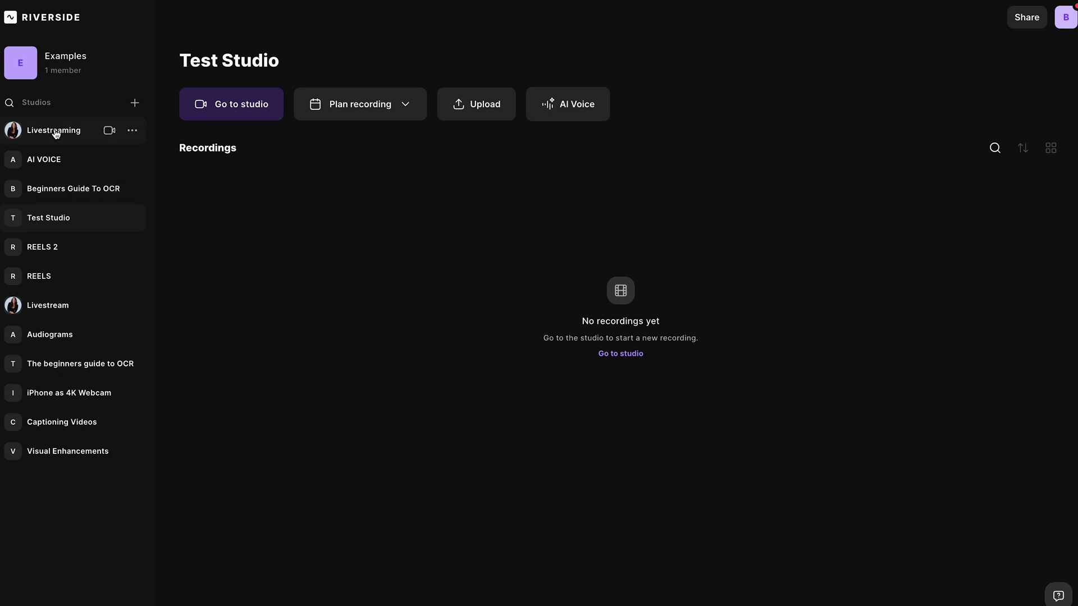
Enter the Livestreaming studio's cam and mic check, review the devices, and connect a phone camera.
{"action": "left_click", "coordinate": [55, 132]}
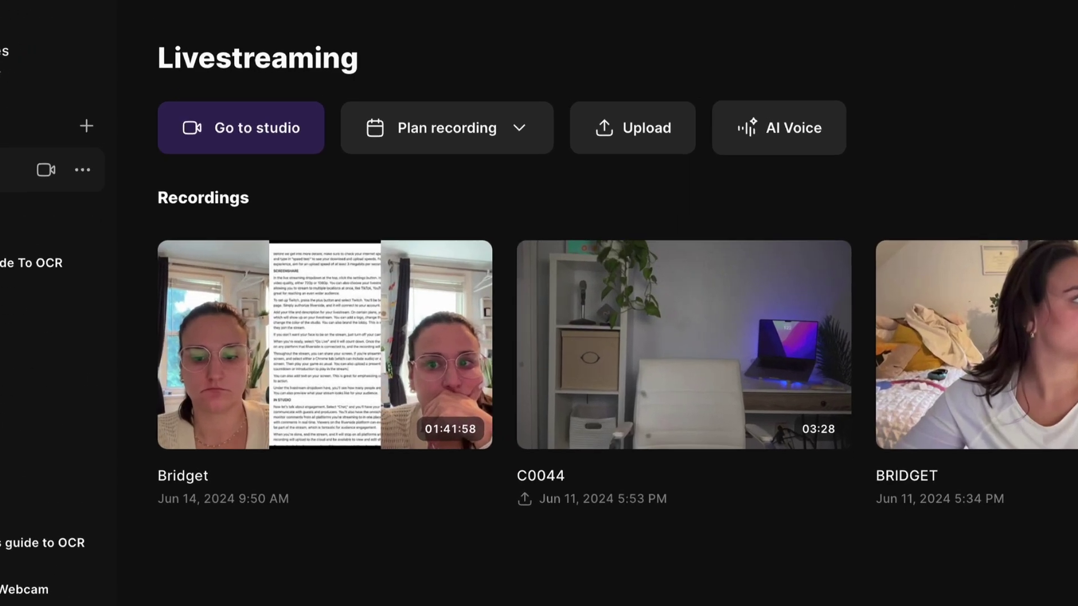
{"action": "left_click", "coordinate": [235, 146]}
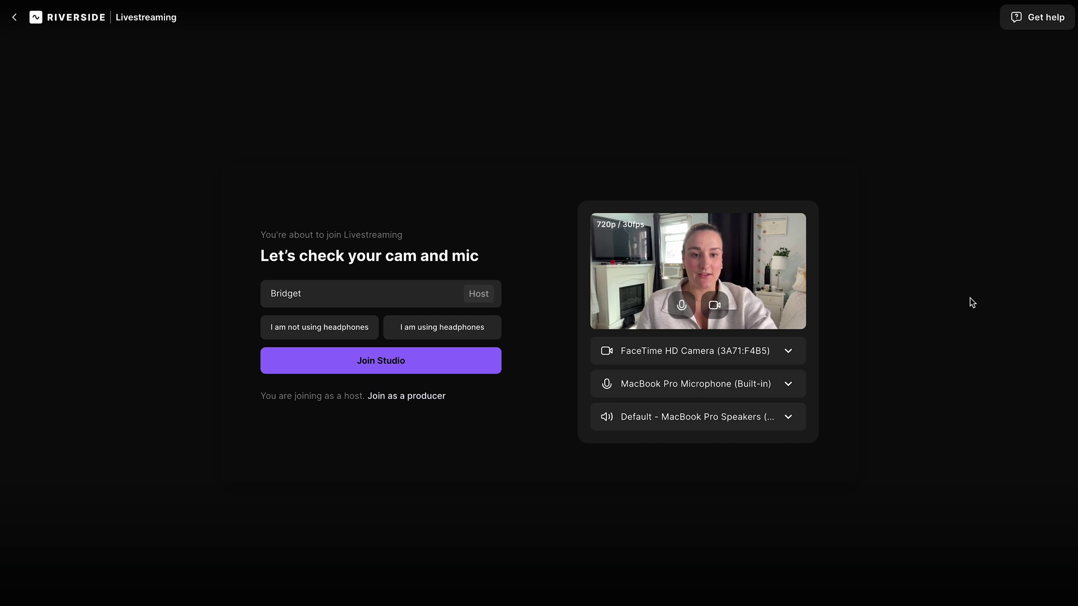
{"action": "left_click", "coordinate": [786, 385]}
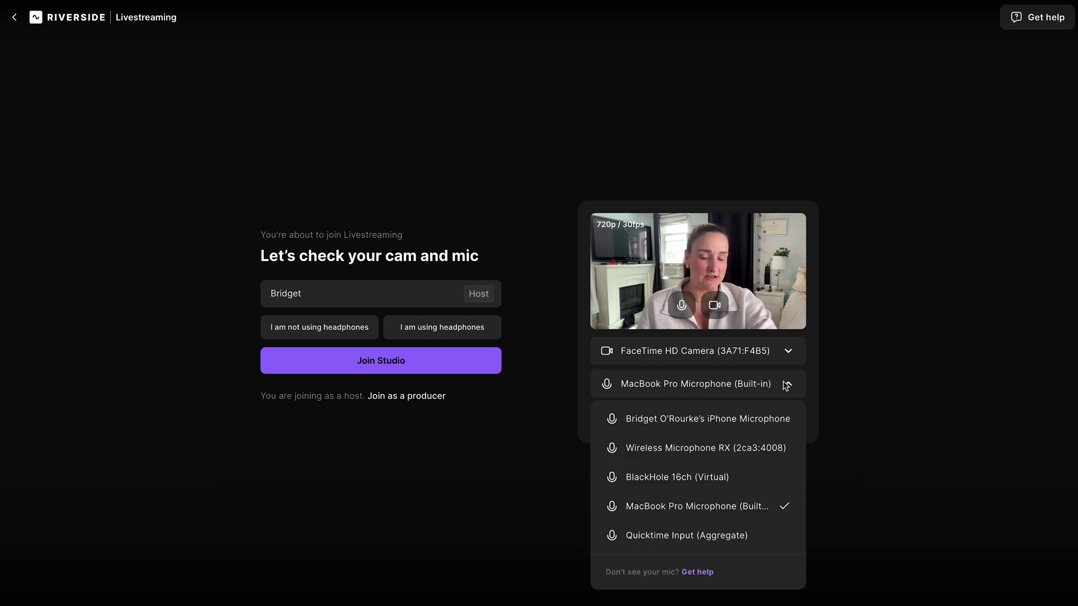
{"action": "left_click", "coordinate": [786, 385]}
{"action": "left_click", "coordinate": [789, 352]}
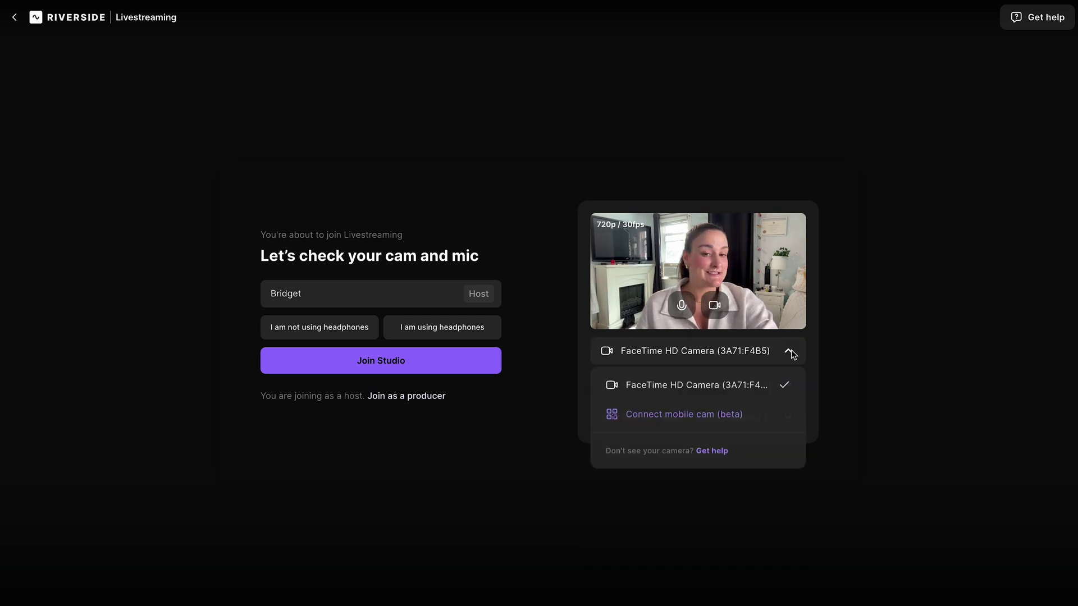
{"action": "left_click", "coordinate": [775, 425]}
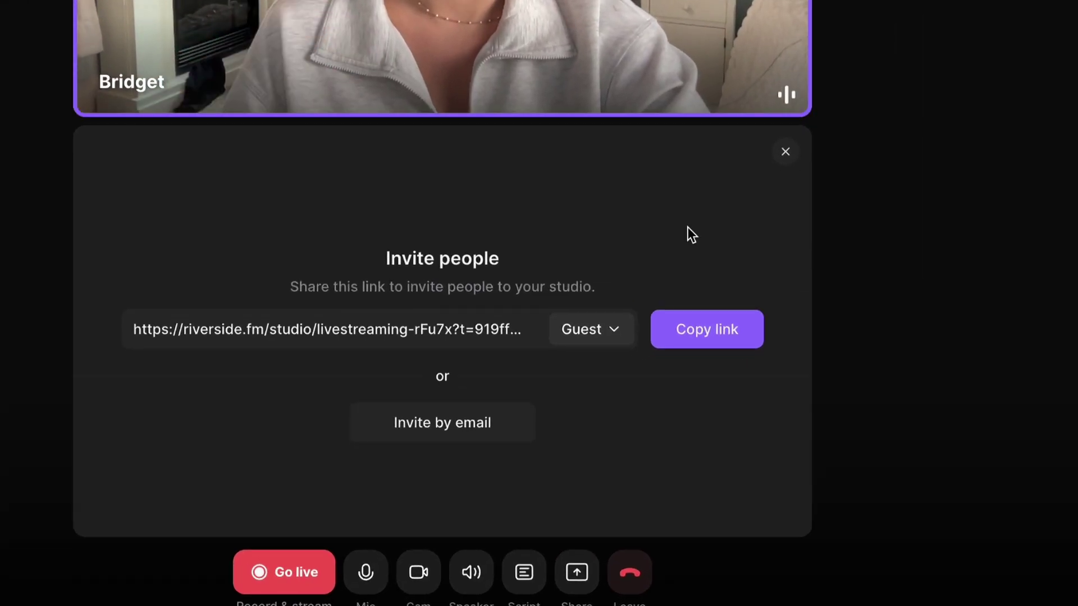
Copy the studio's guest invite link and review the available invitee roles.
{"action": "left_click", "coordinate": [701, 347]}
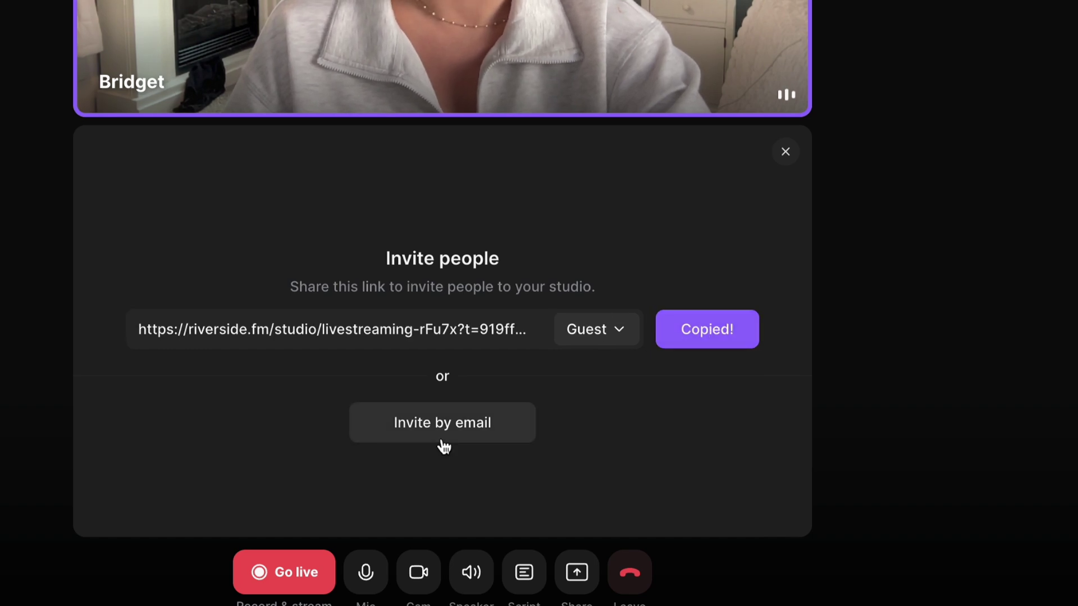
{"action": "left_click", "coordinate": [611, 330]}
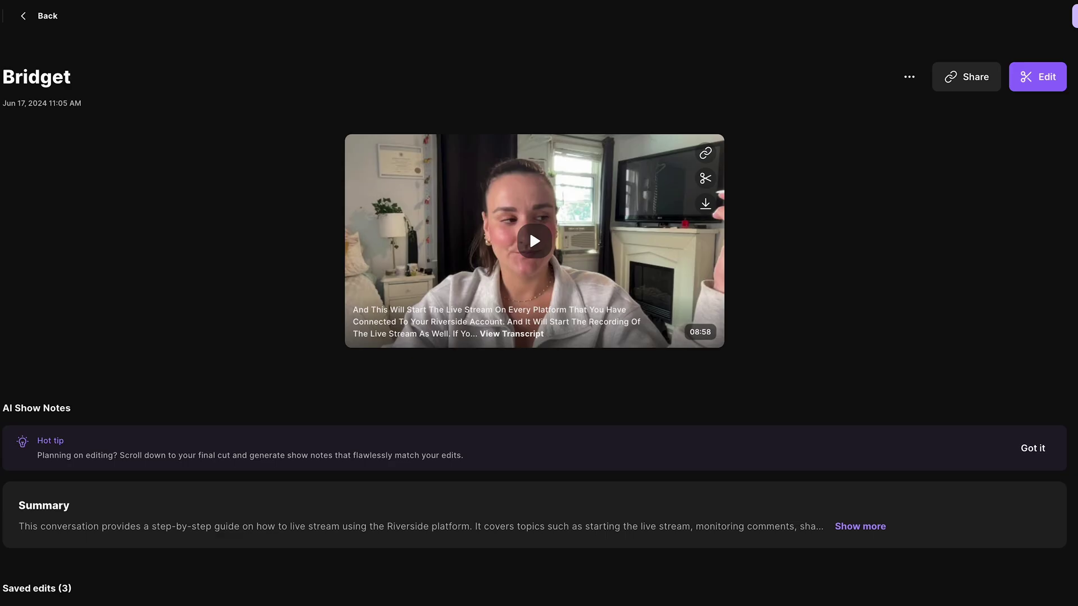
Review the live stream destinations and video quality settings, then confirm the connected Twitch account.
{"action": "scroll", "coordinate": [534, 352], "scroll_direction": "down", "scroll_amount": 10}
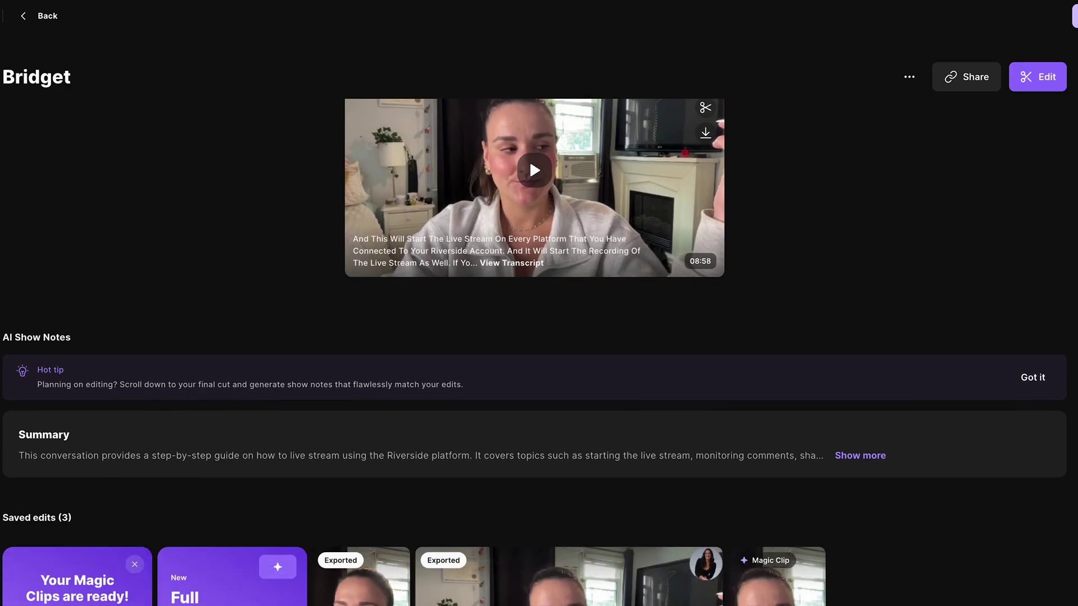
{"action": "scroll", "coordinate": [534, 352], "scroll_direction": "down", "scroll_amount": 2}
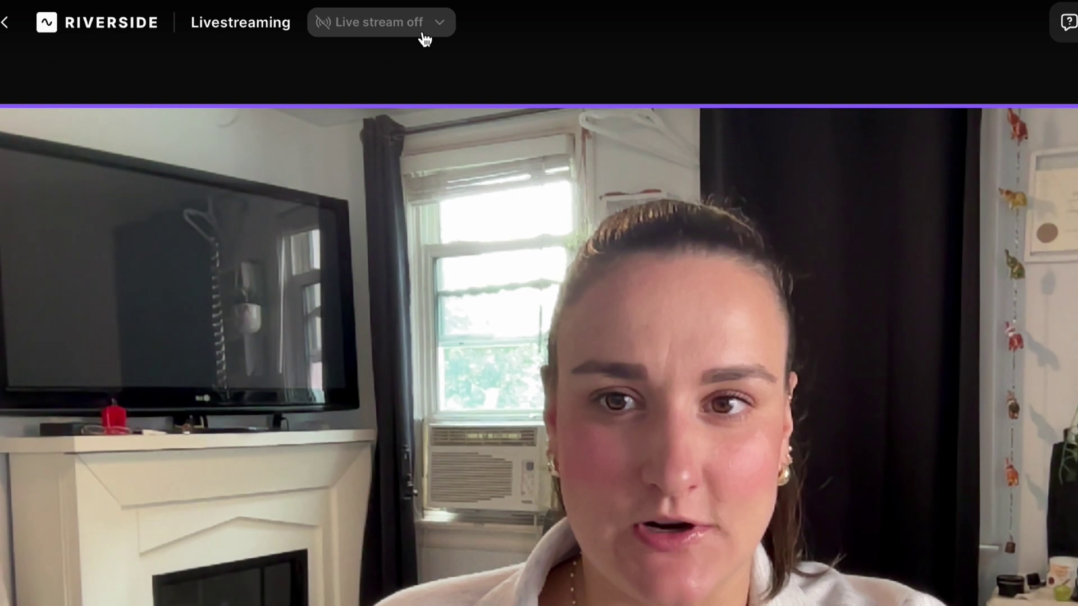
{"action": "left_click", "coordinate": [422, 31]}
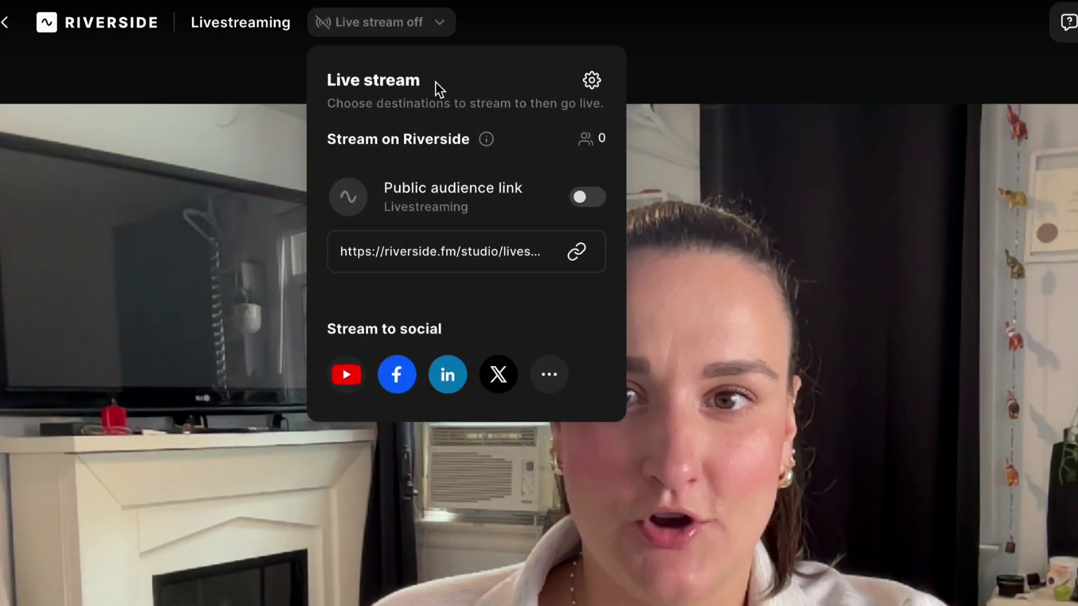
{"action": "left_click", "coordinate": [594, 94]}
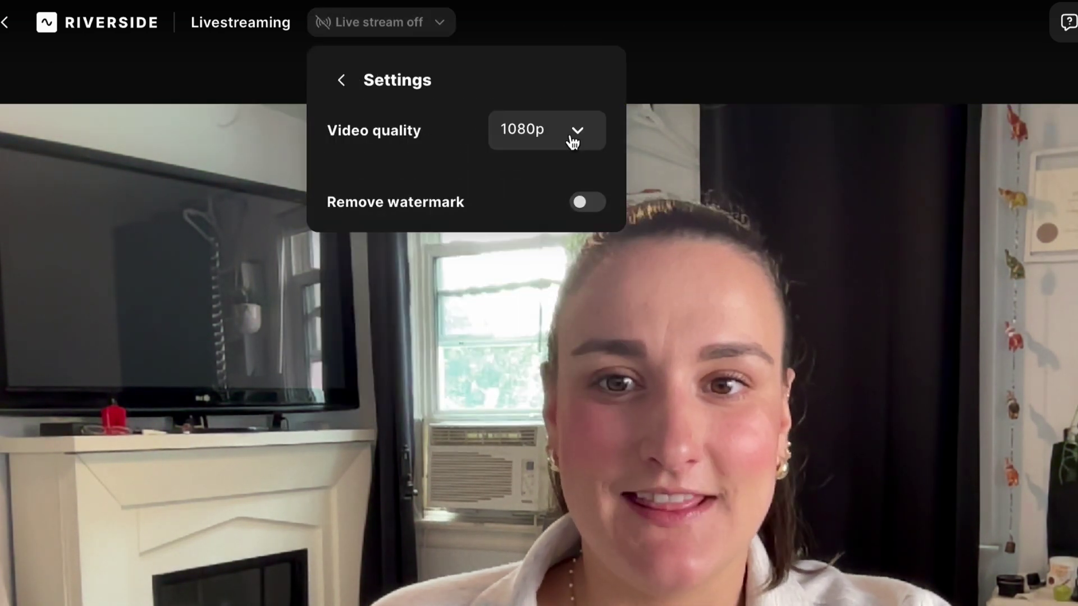
{"action": "left_click", "coordinate": [576, 134]}
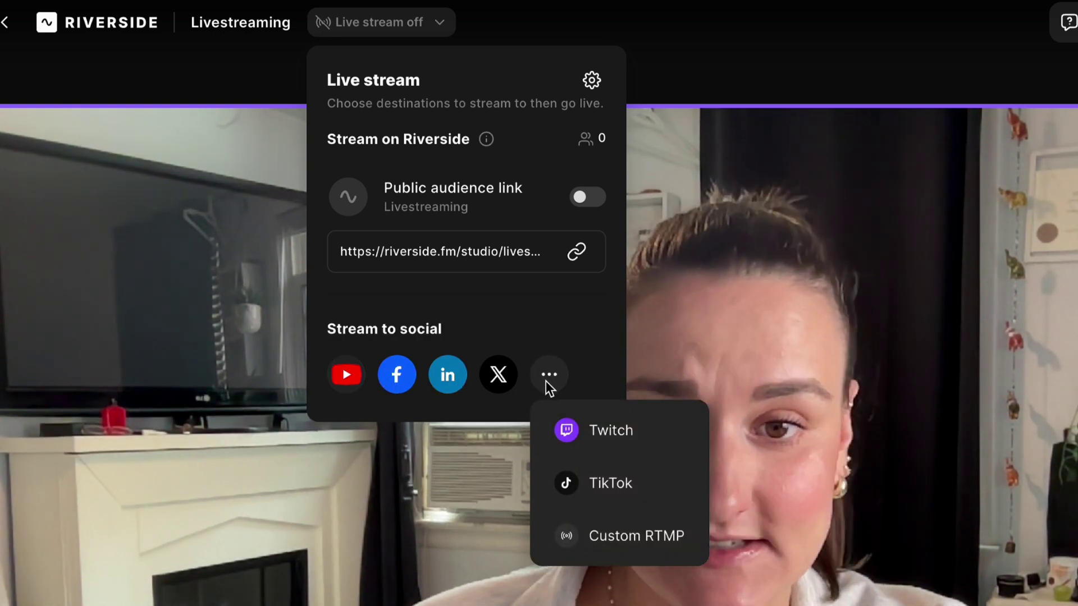
{"action": "left_click", "coordinate": [548, 382]}
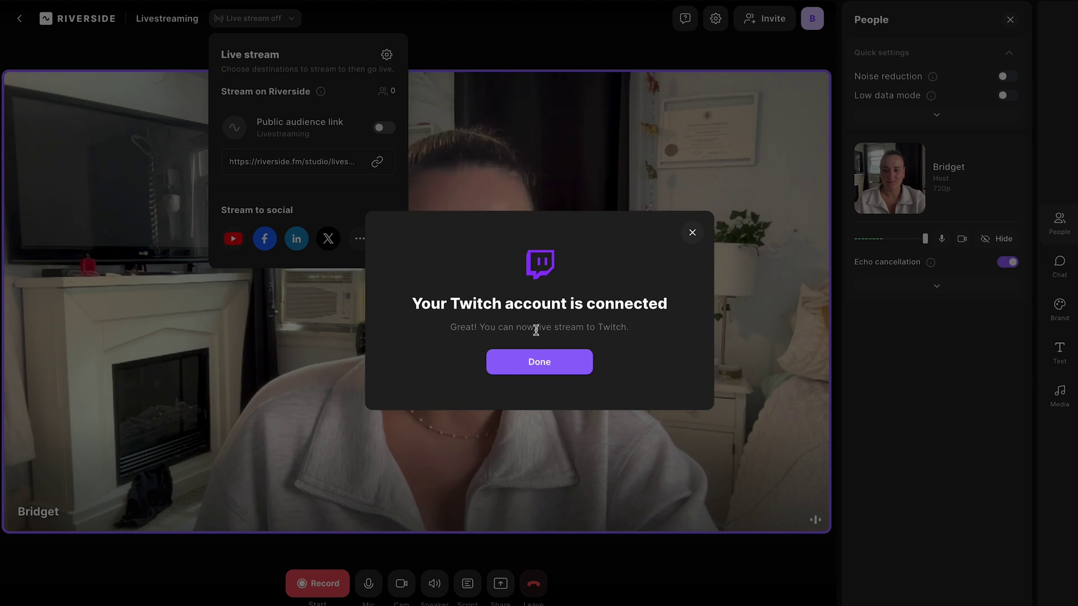
{"action": "left_click", "coordinate": [550, 367]}
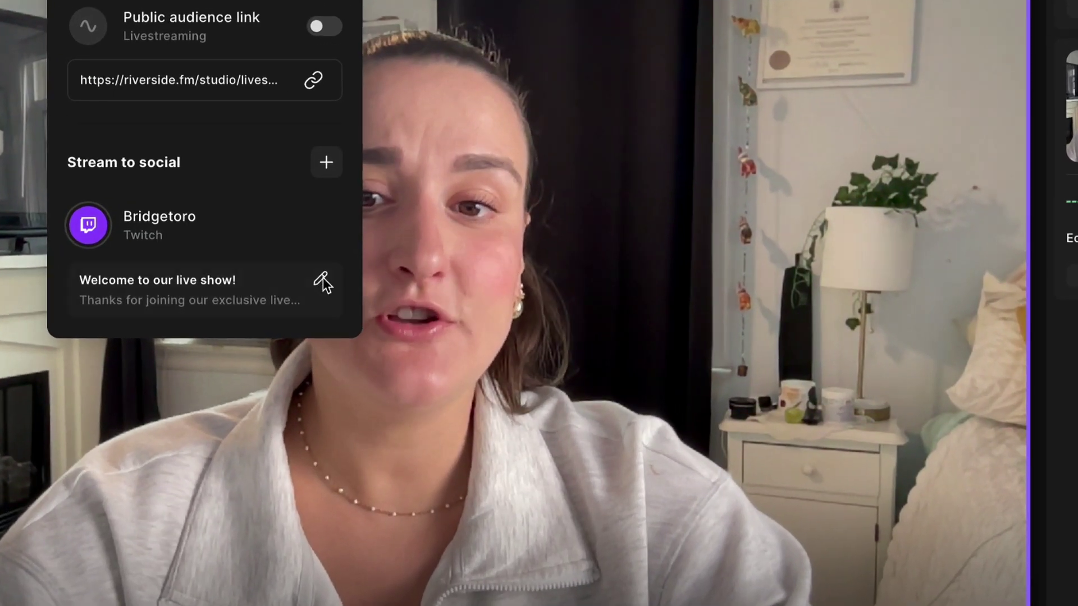
Retitle the Twitch stream 'A TWITCH LIVE STREAMING TUTORIAL' and enable the public audience link.
{"action": "left_click", "coordinate": [376, 287]}
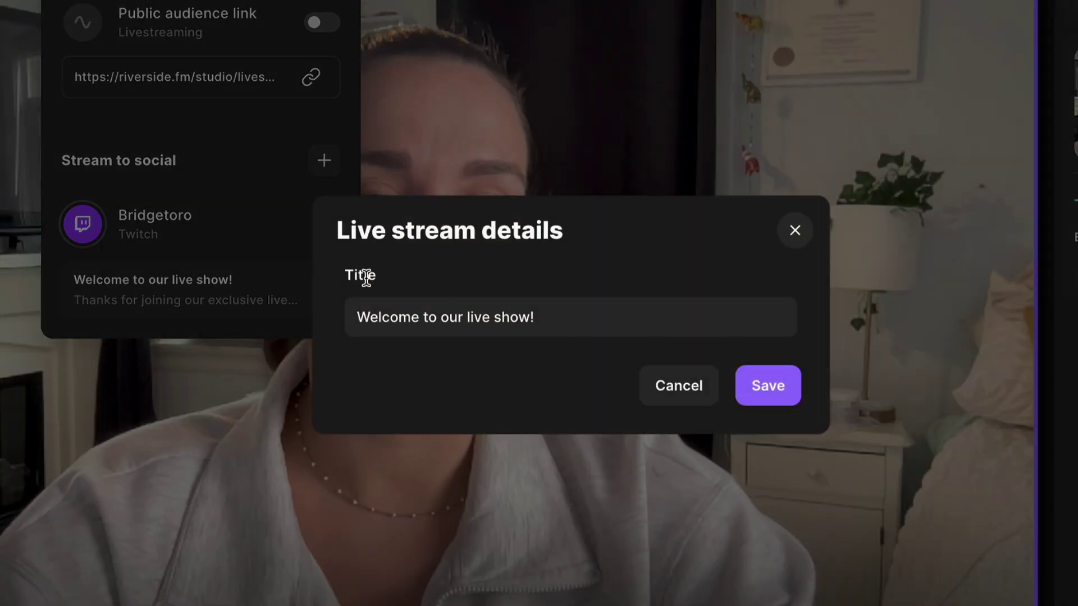
{"action": "triple_click", "coordinate": [459, 314]}
{"action": "type", "text": "A TWITCH LIVE STREAMING"}
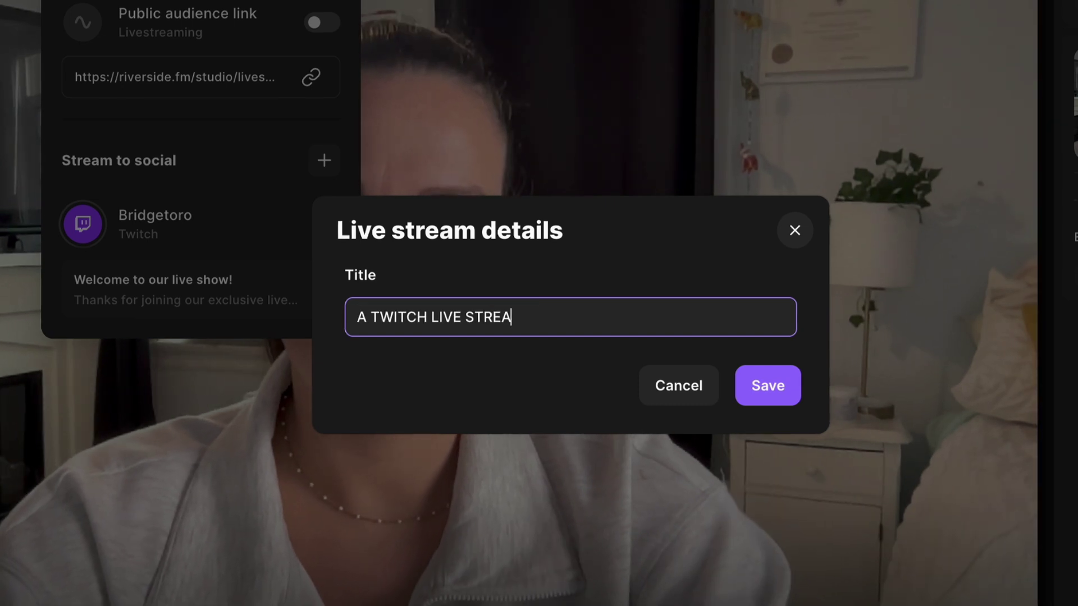
{"action": "type", "text": " TUTOR"}
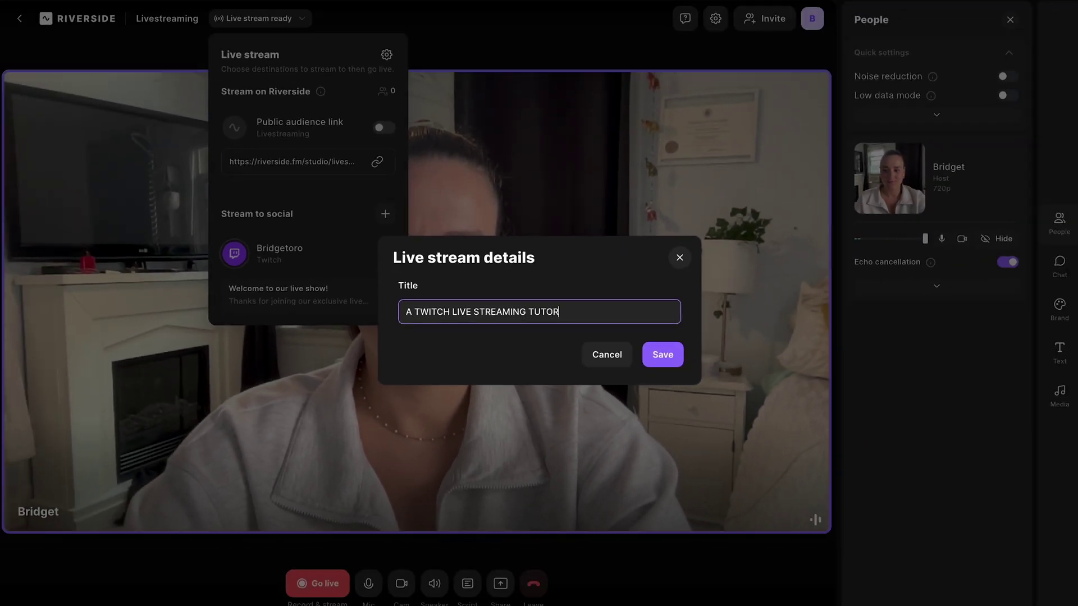
{"action": "type", "text": "IAL"}
{"action": "left_click", "coordinate": [665, 345]}
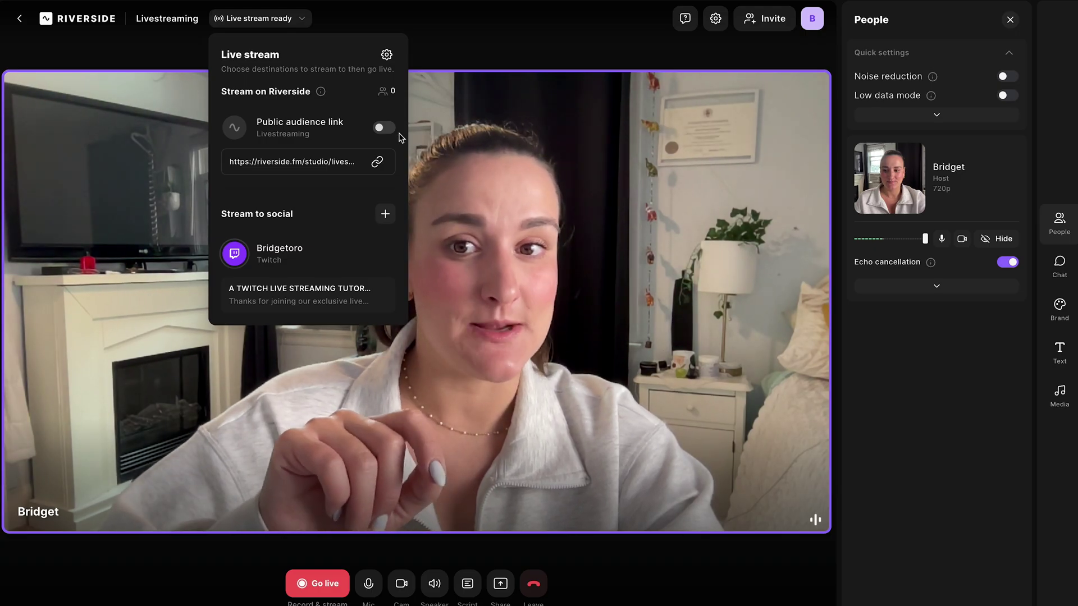
{"action": "left_click", "coordinate": [385, 129]}
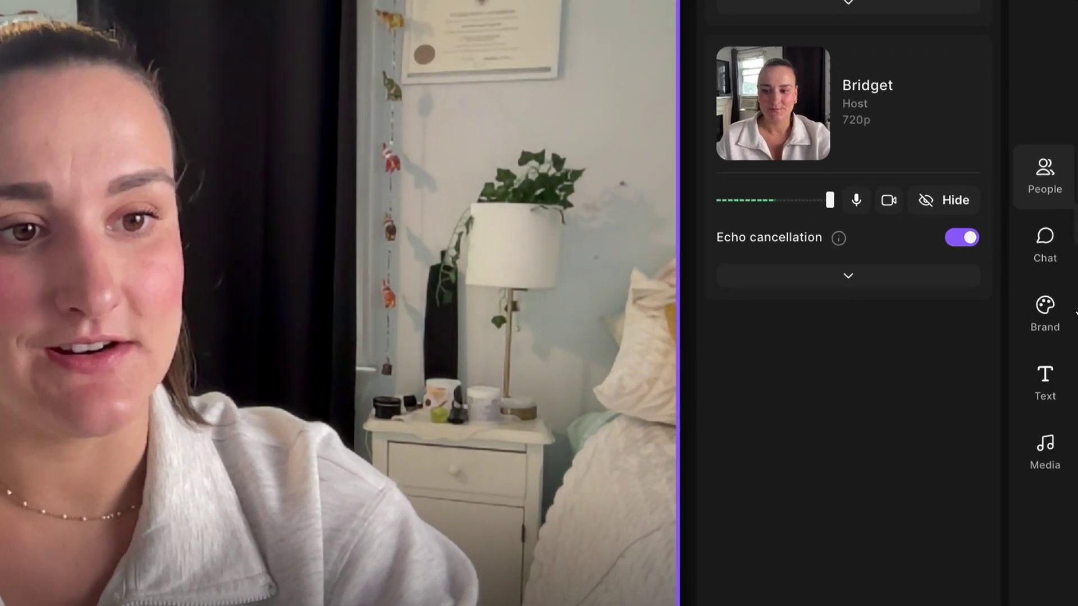
Add a logo to the studio branding and apply the Sugarplum theme.
{"action": "left_click", "coordinate": [1053, 336]}
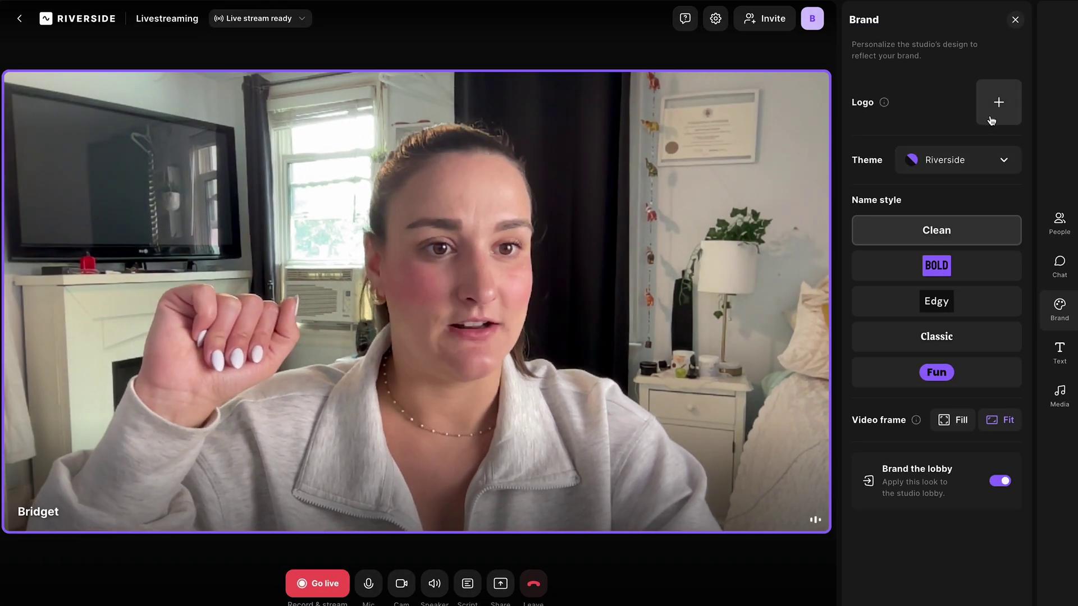
{"action": "left_click", "coordinate": [993, 103]}
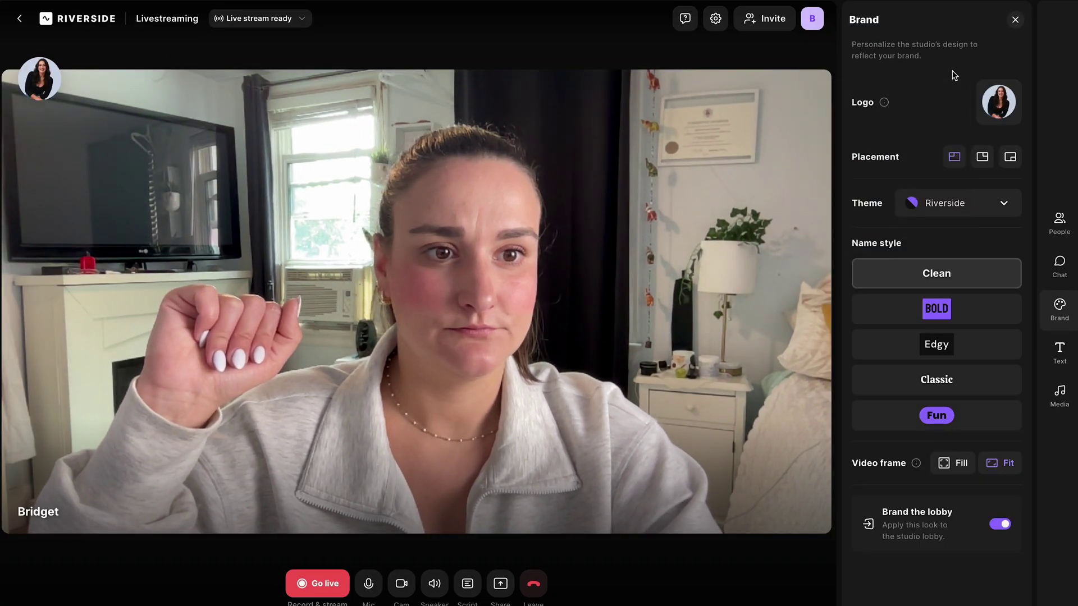
{"action": "left_click", "coordinate": [979, 206]}
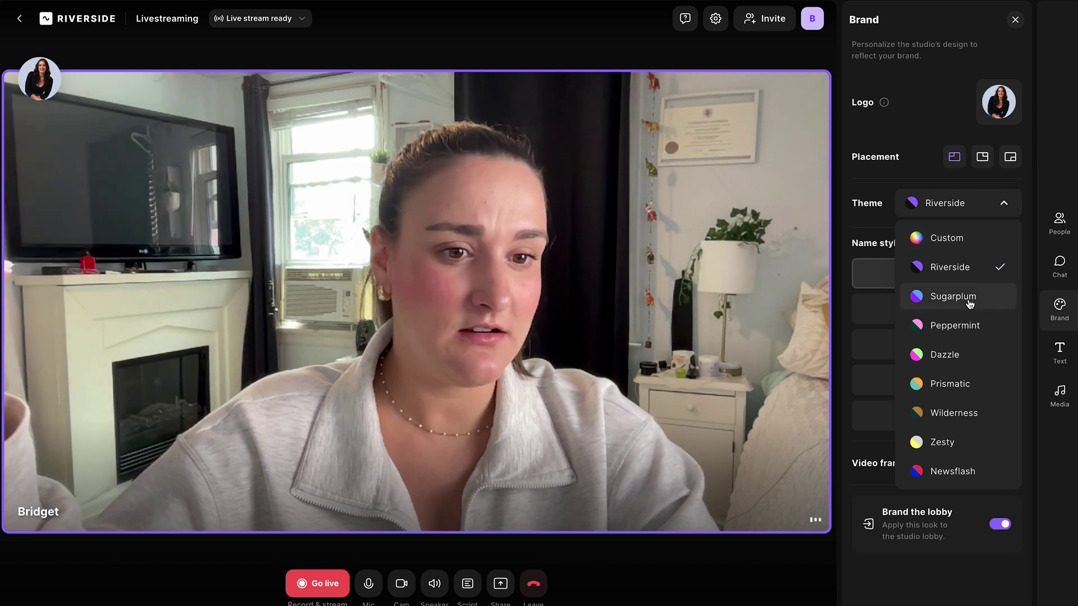
{"action": "left_click", "coordinate": [969, 304]}
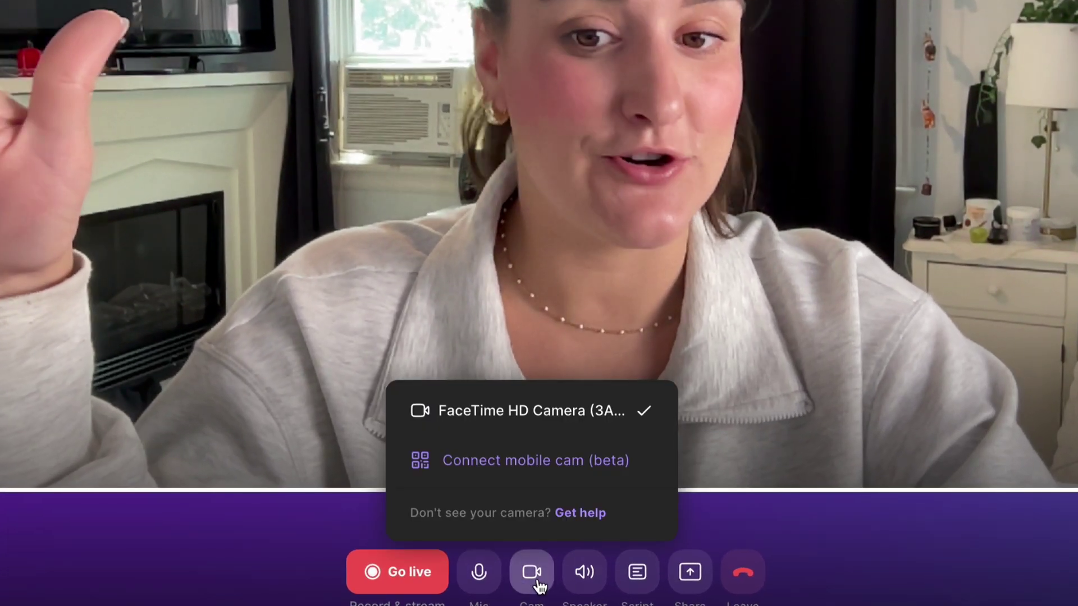
{"action": "left_click", "coordinate": [403, 585]}
{"action": "left_click", "coordinate": [539, 587]}
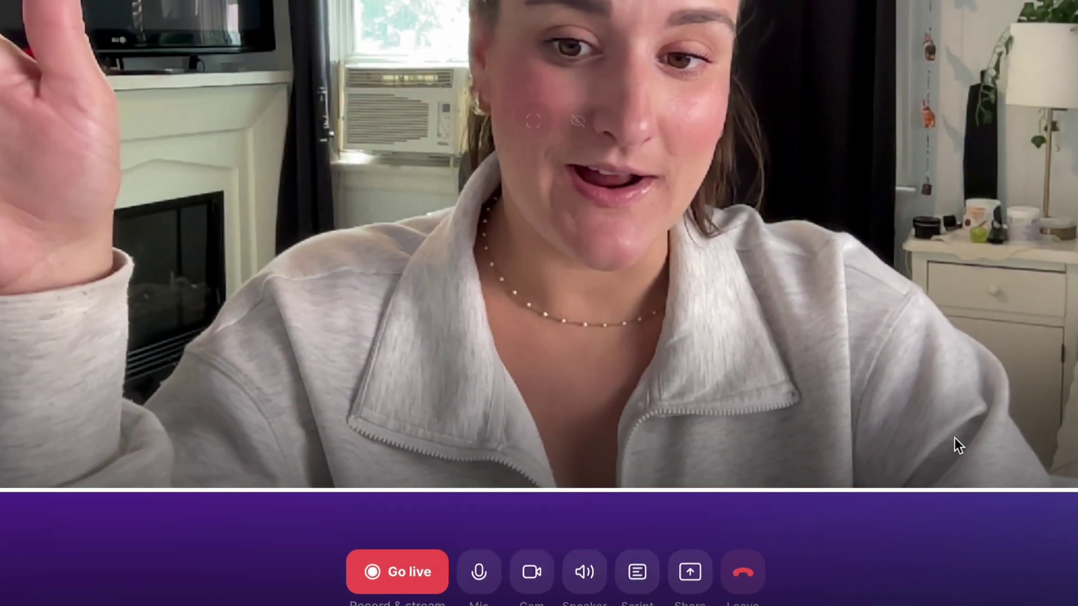
{"action": "left_click", "coordinate": [393, 591]}
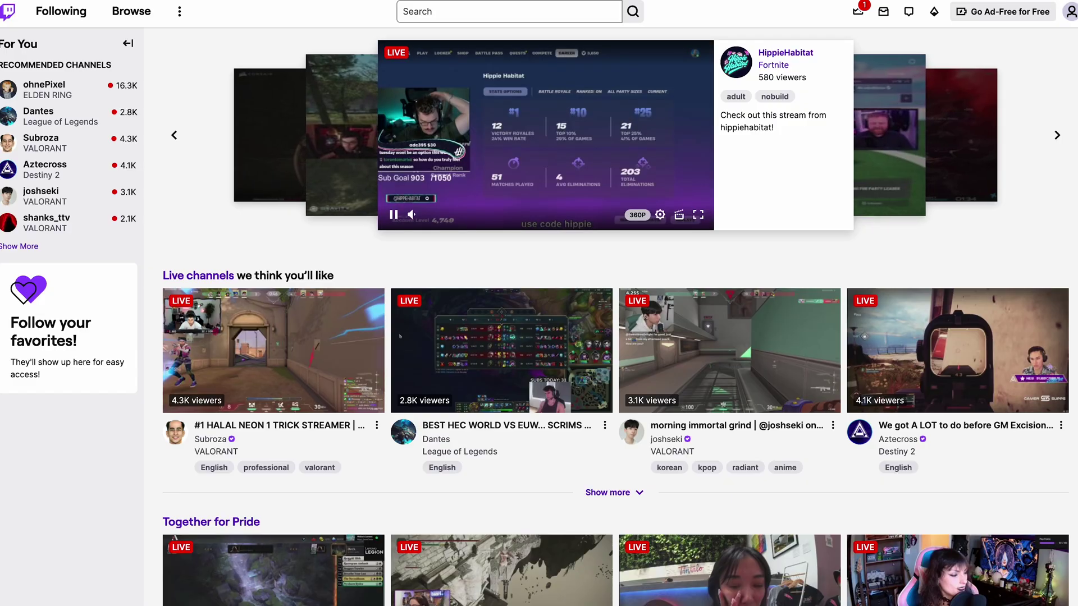
{"action": "left_click", "coordinate": [1069, 12]}
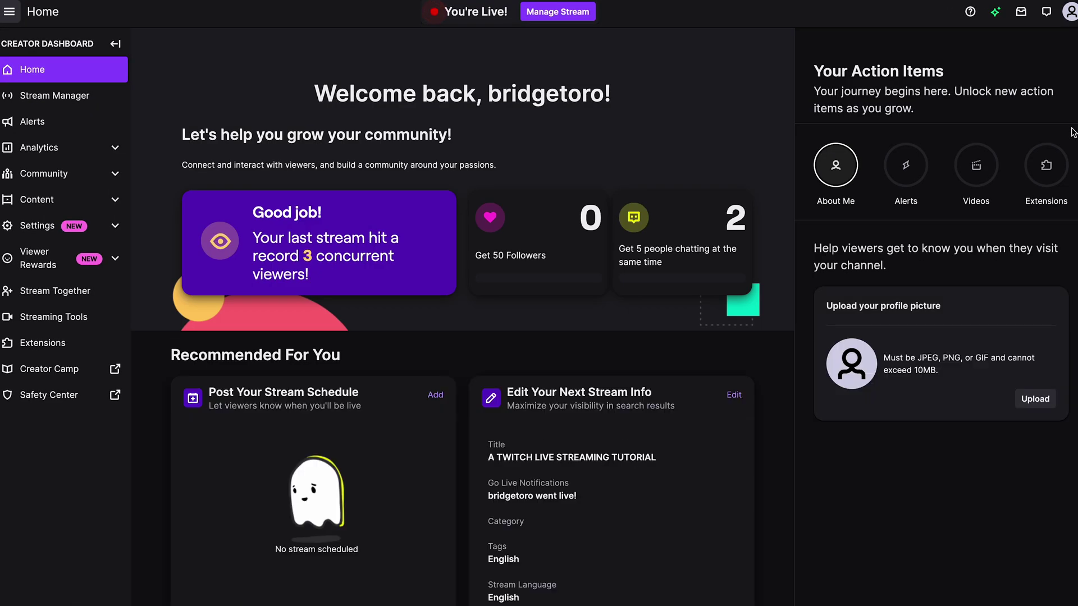
Check in Stream Manager's stream info that the title reads 'A TWITCH LIVE STREAMING TUTORIAL'.
{"action": "left_click", "coordinate": [62, 97]}
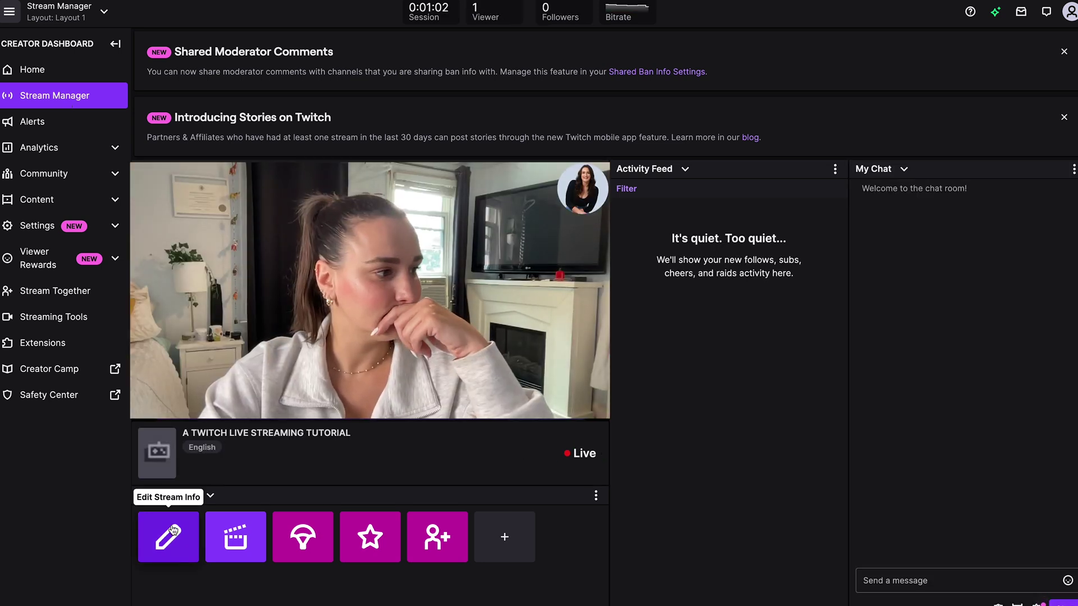
{"action": "left_click", "coordinate": [173, 531]}
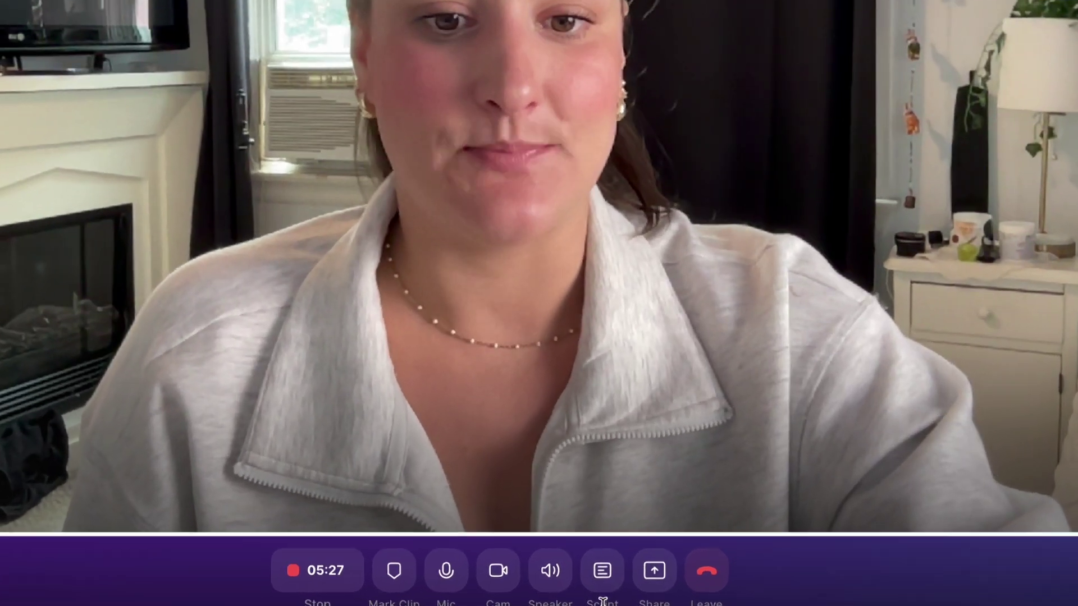
Share the Age of Empires 4 gameplay Chrome tab into the live stream.
{"action": "left_click", "coordinate": [616, 589]}
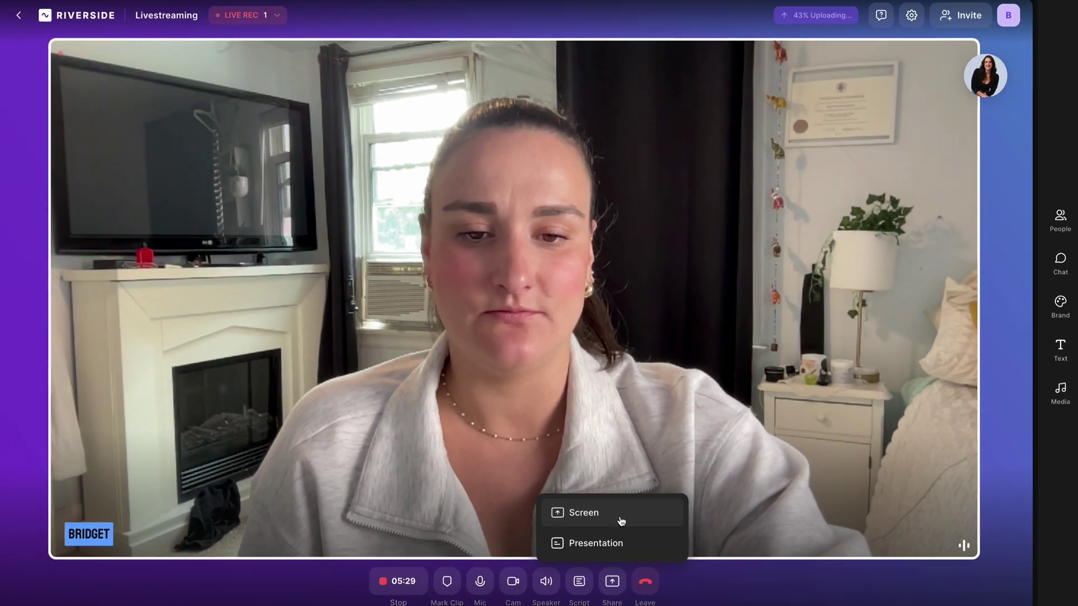
{"action": "left_click", "coordinate": [664, 477]}
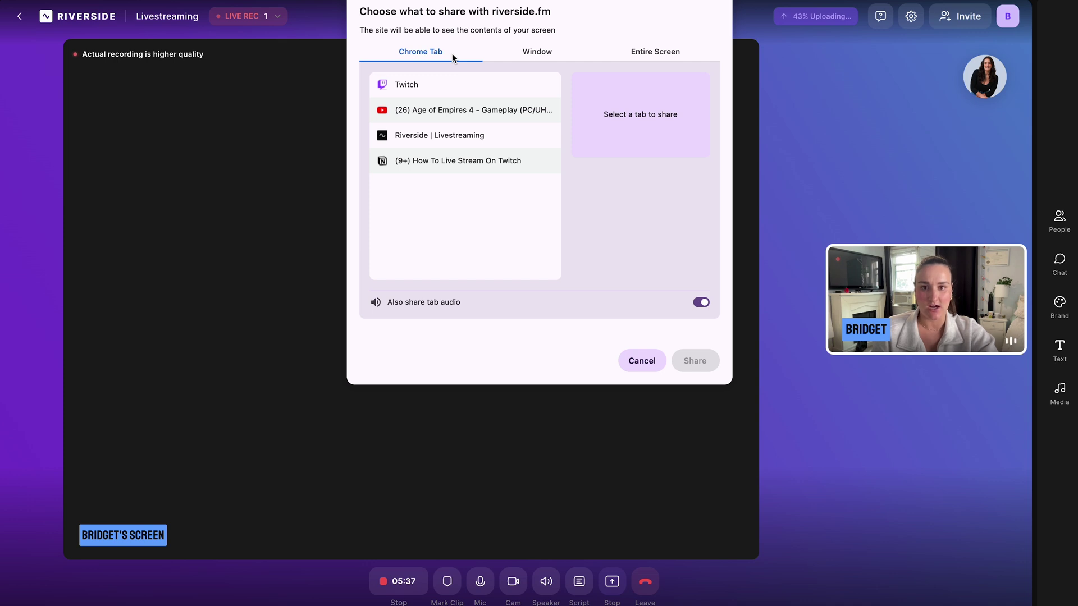
{"action": "left_click", "coordinate": [464, 111]}
{"action": "left_click", "coordinate": [695, 361]}
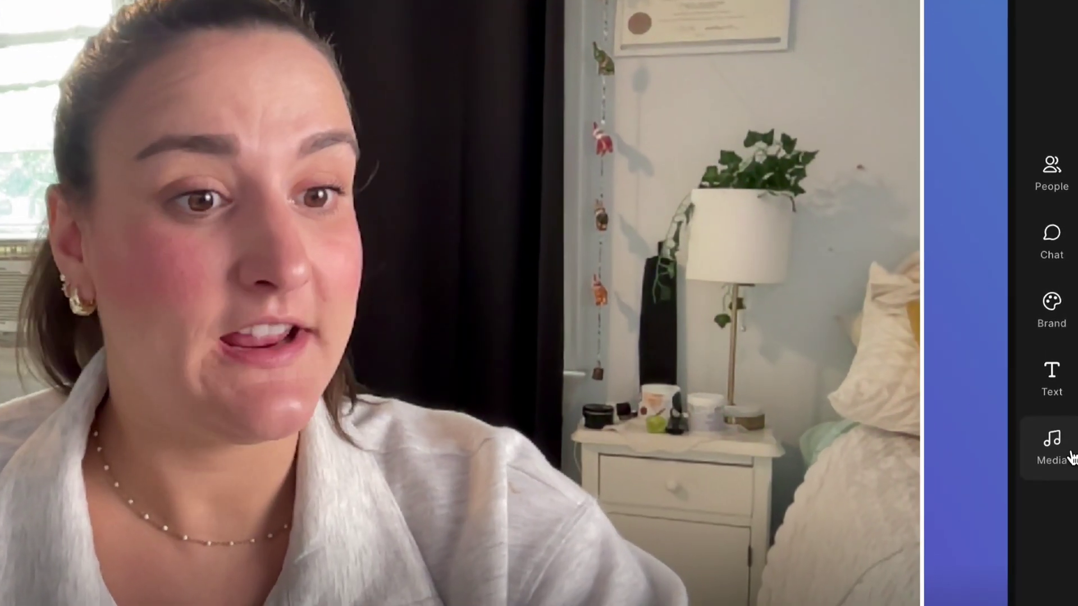
Display the RIVERSIDE.FM lower third from Media > Text and check the LIVE REC destinations list.
{"action": "left_click", "coordinate": [1067, 397]}
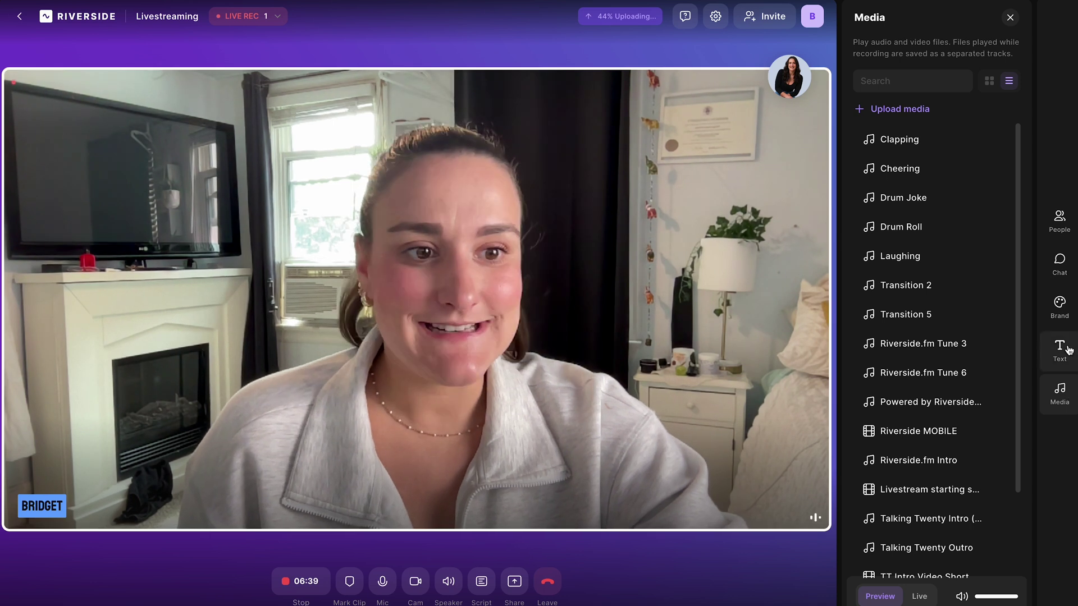
{"action": "left_click", "coordinate": [1060, 350]}
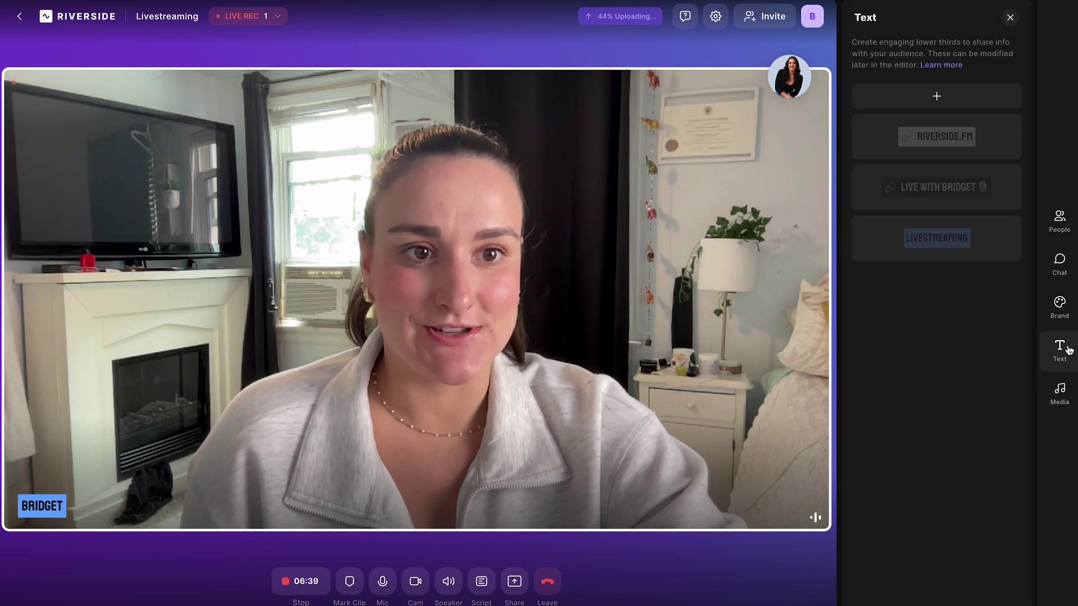
{"action": "left_click", "coordinate": [912, 143]}
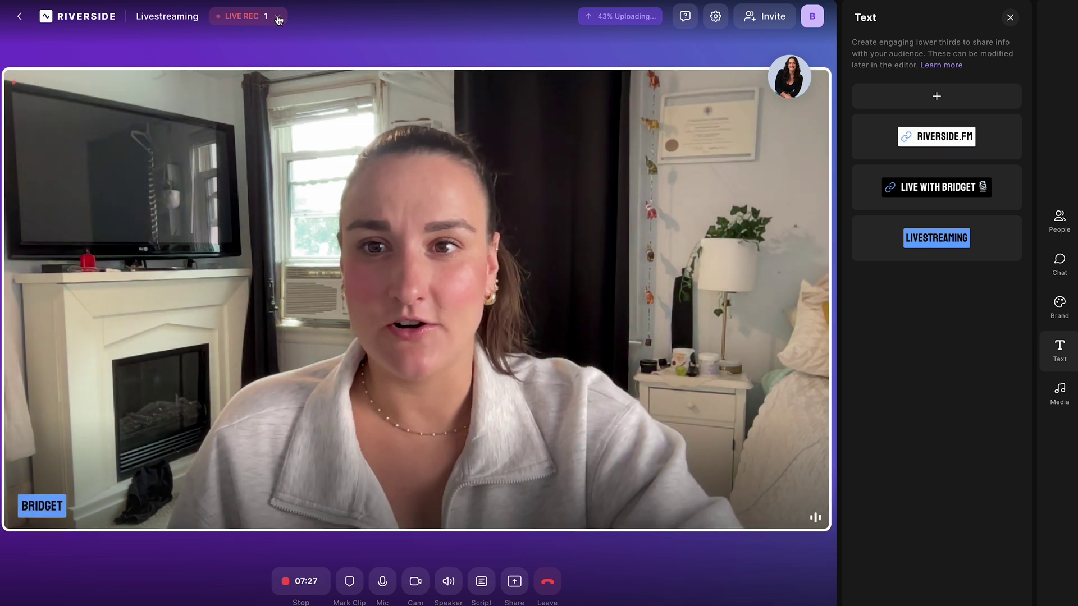
{"action": "left_click", "coordinate": [278, 19]}
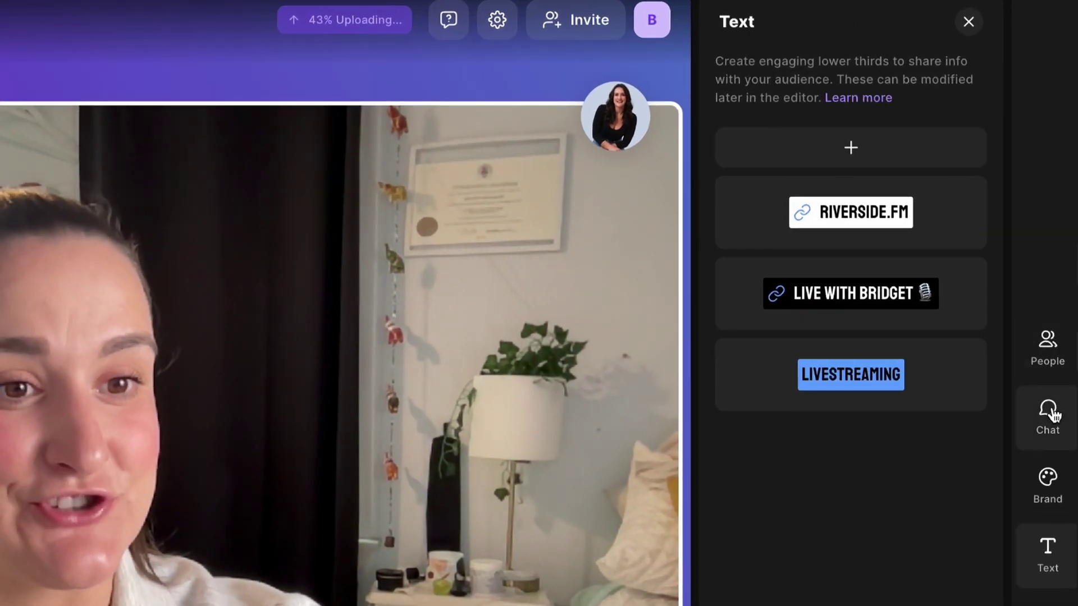
Open the empty Live stream chat, then stop the livestream and recording.
{"action": "left_click", "coordinate": [1053, 415]}
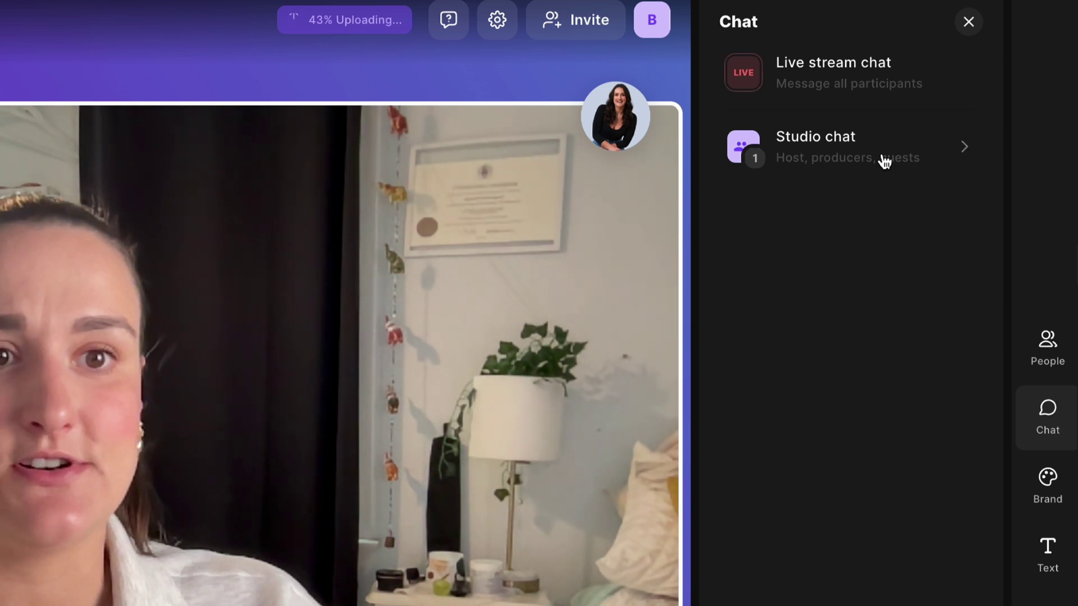
{"action": "left_click", "coordinate": [853, 84]}
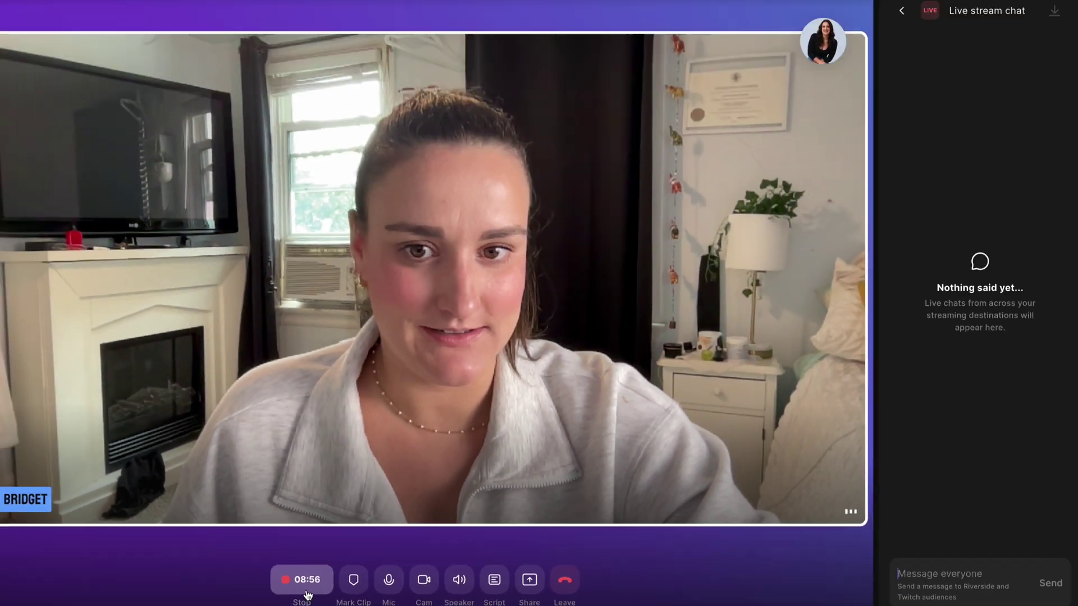
{"action": "left_click", "coordinate": [306, 586]}
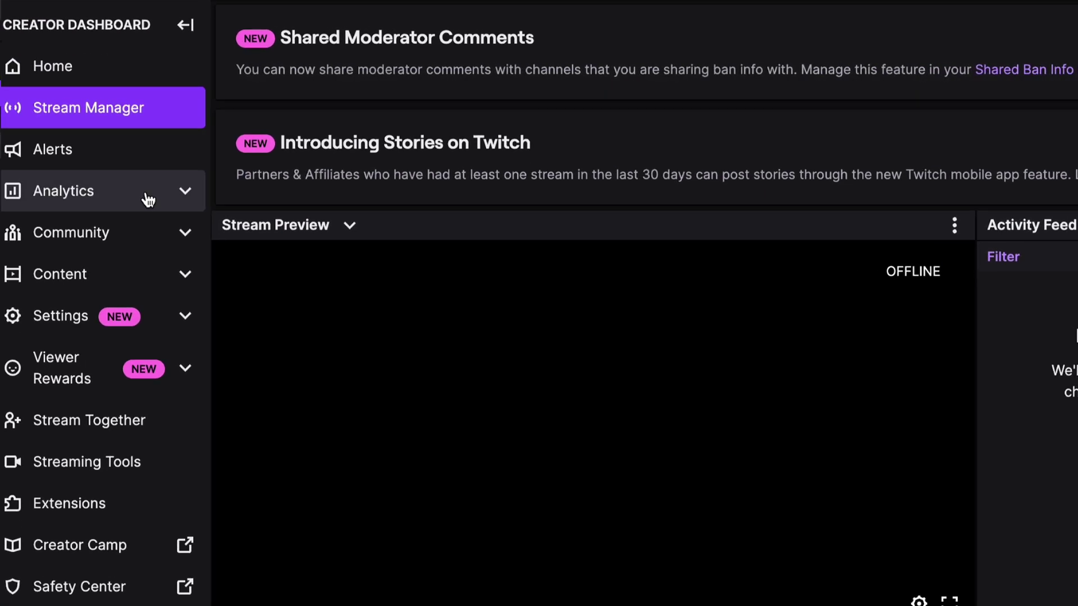
View Twitch's Stream Summary under Creator Dashboard Analytics (9m, 2 live views).
{"action": "left_click", "coordinate": [145, 194]}
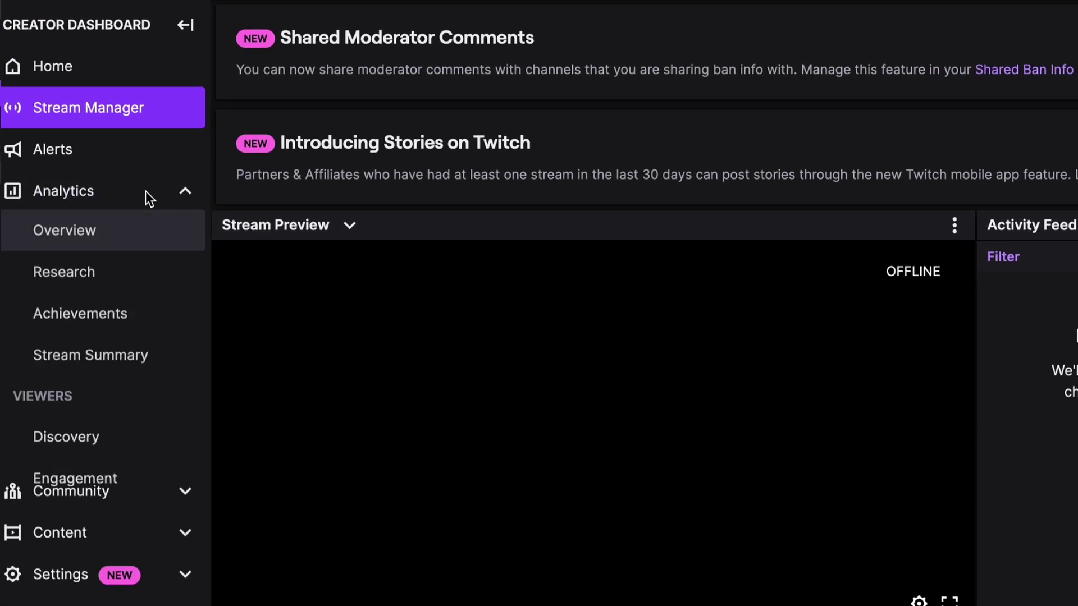
{"action": "left_click", "coordinate": [115, 366]}
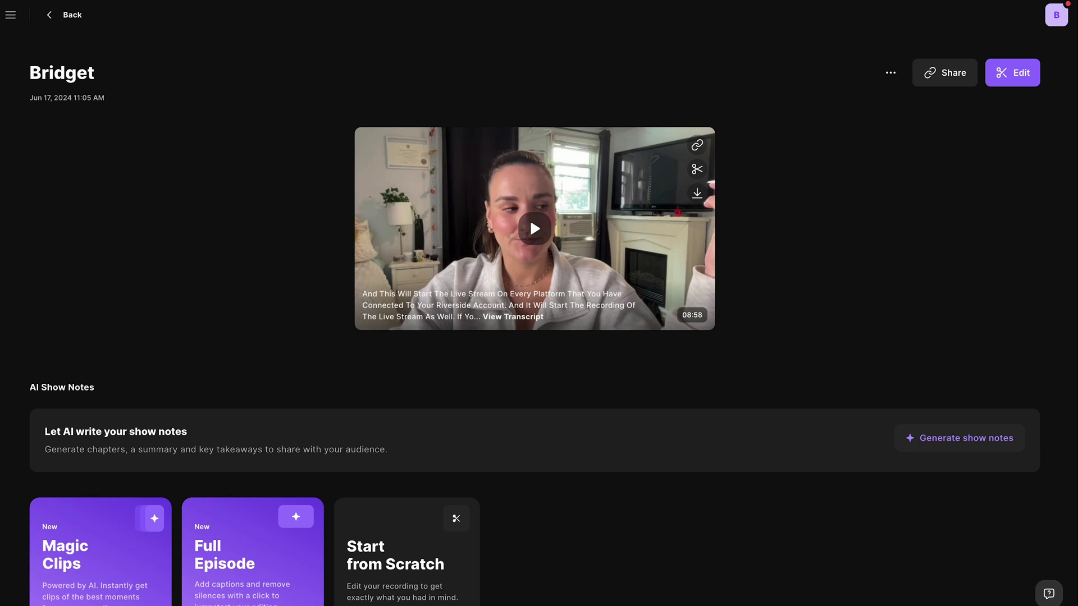
Create a new edit and delete the repeated line 'And here you'll see your live stream.'.
{"action": "scroll", "coordinate": [530, 218], "scroll_direction": "down", "scroll_amount": 8}
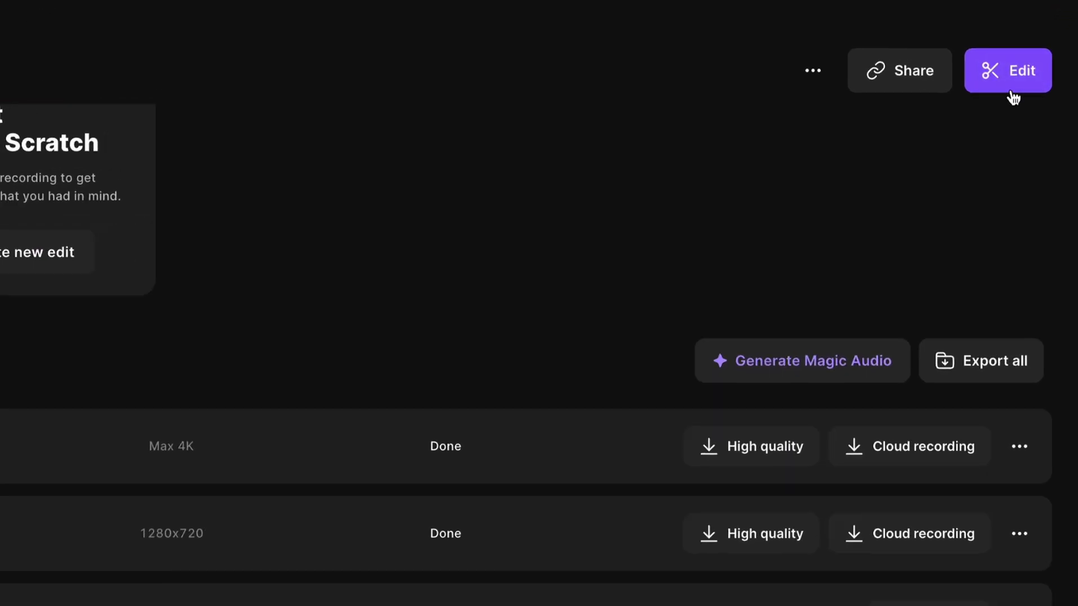
{"action": "left_click", "coordinate": [1014, 84]}
{"action": "left_click", "coordinate": [992, 149]}
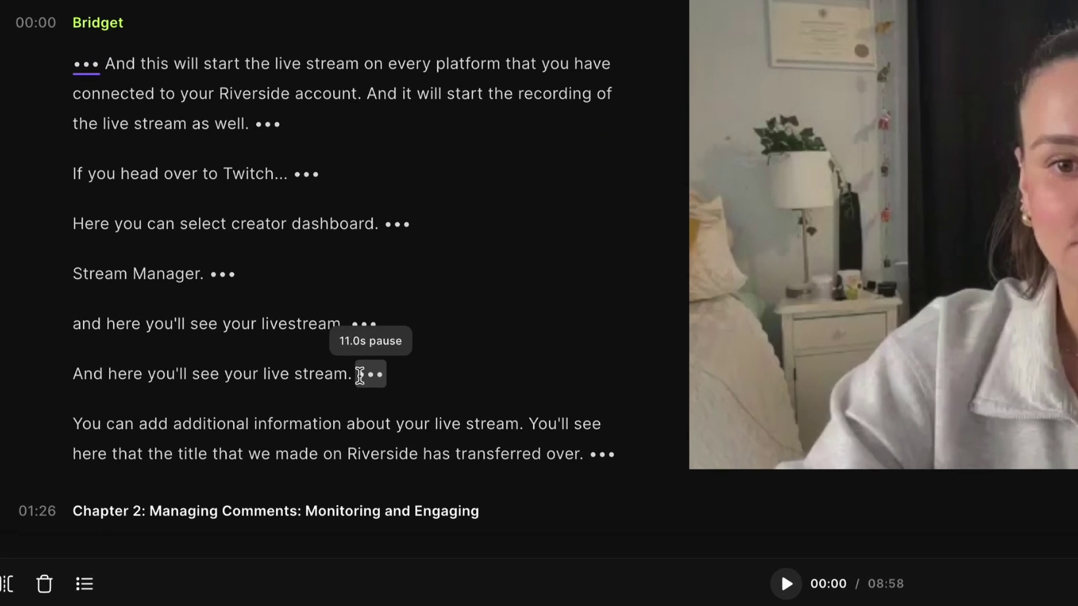
{"action": "left_click_drag", "start_coordinate": [237, 349], "coordinate": [68, 349]}
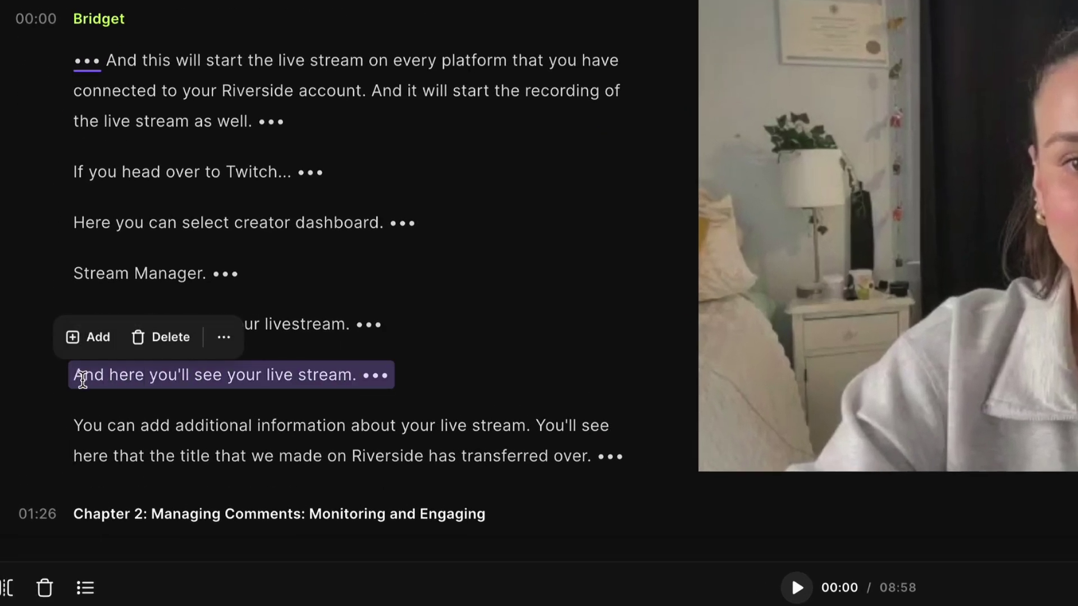
{"action": "key", "text": "BackSpace"}
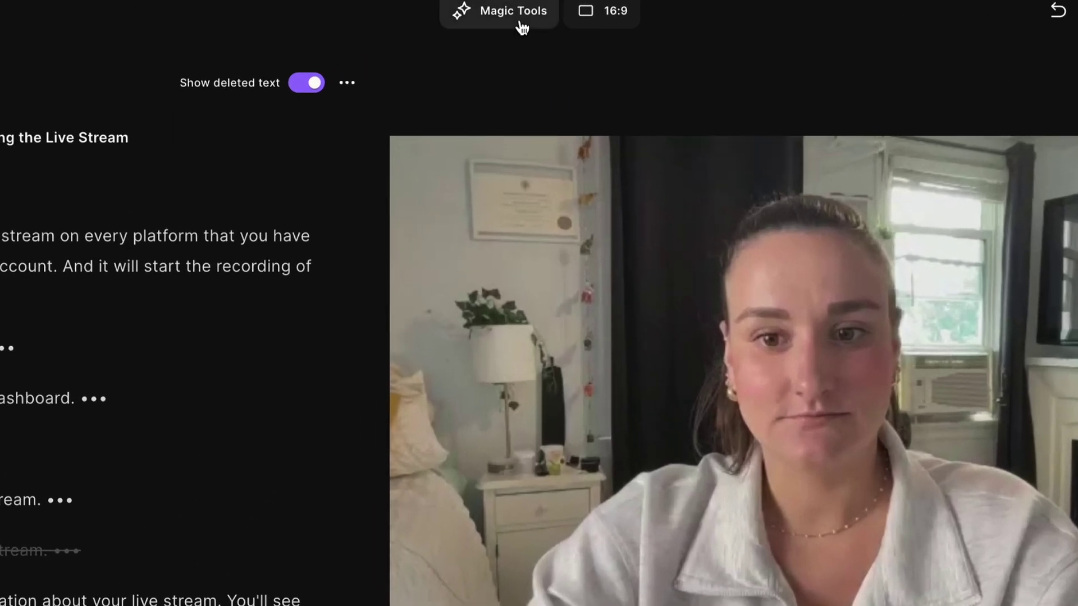
{"action": "left_click", "coordinate": [525, 14]}
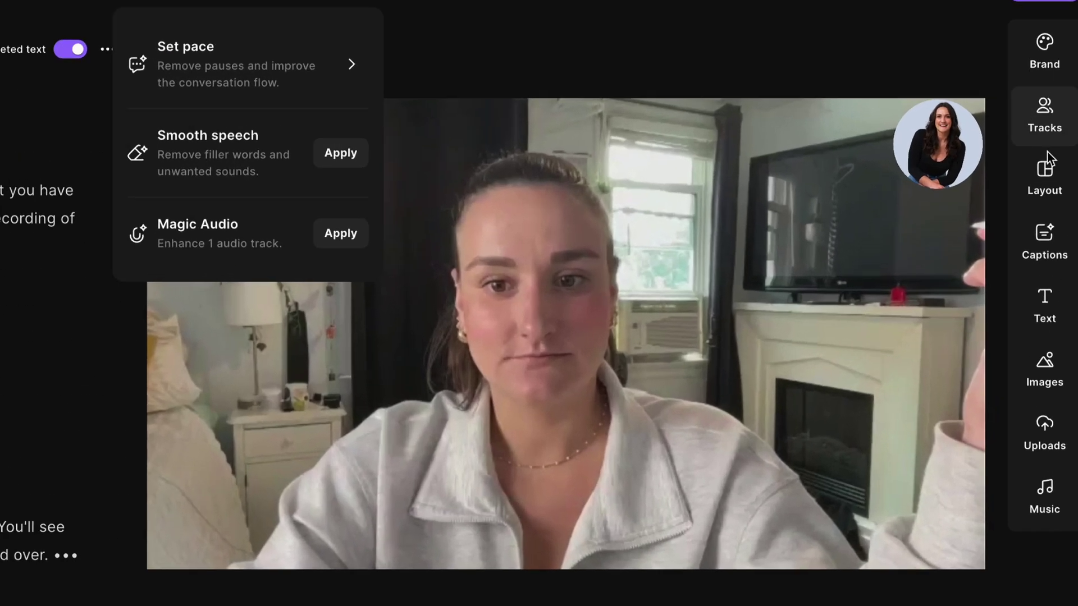
{"action": "left_click", "coordinate": [1059, 140]}
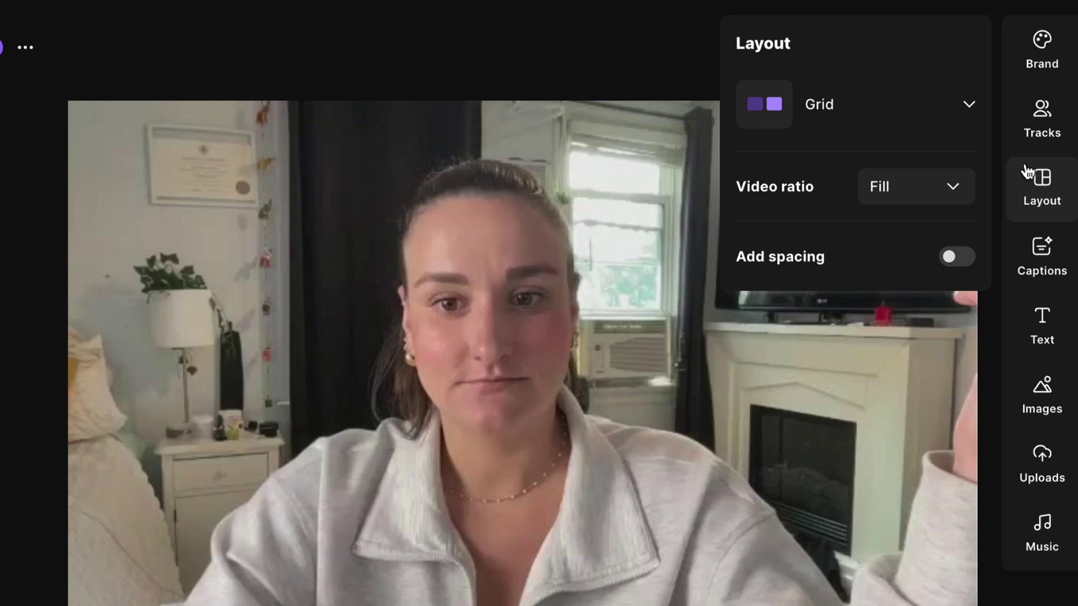
{"action": "left_click", "coordinate": [1041, 56]}
{"action": "left_click", "coordinate": [1053, 271]}
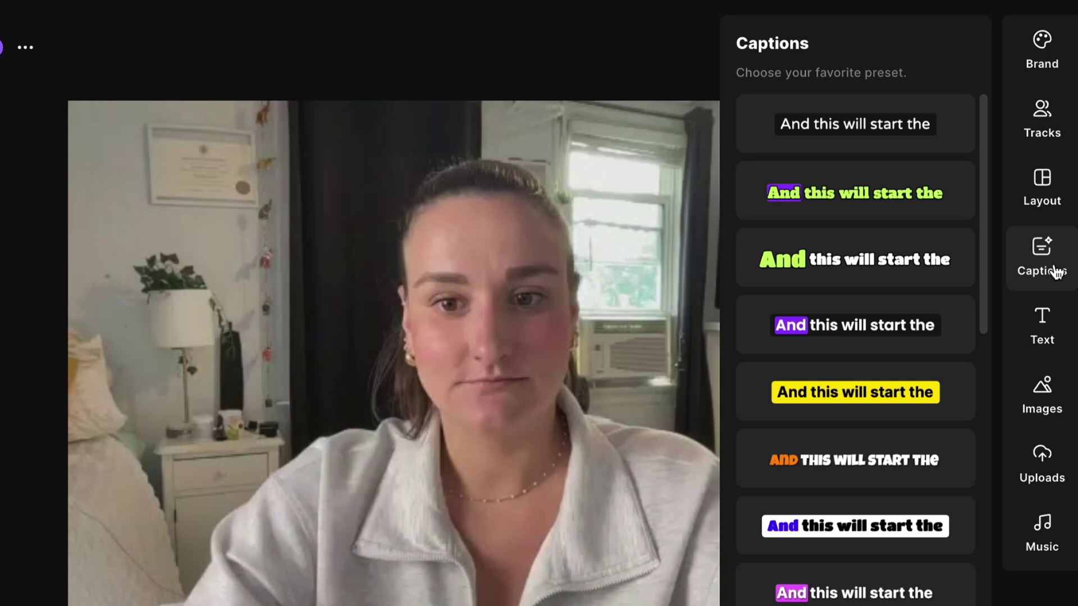
{"action": "left_click", "coordinate": [1057, 353]}
{"action": "left_click", "coordinate": [1058, 397]}
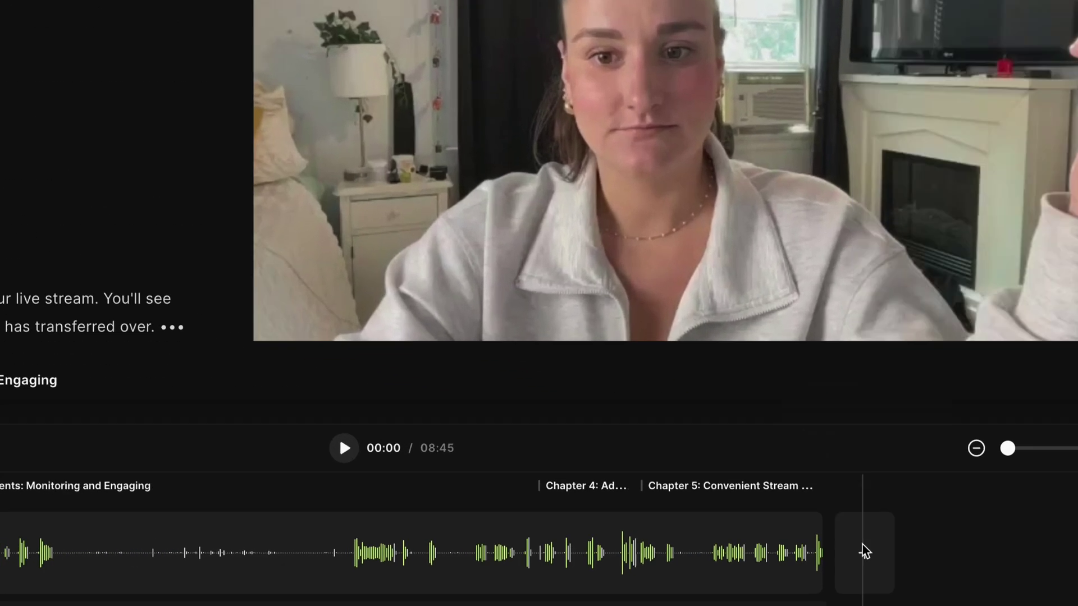
{"action": "left_click", "coordinate": [860, 552]}
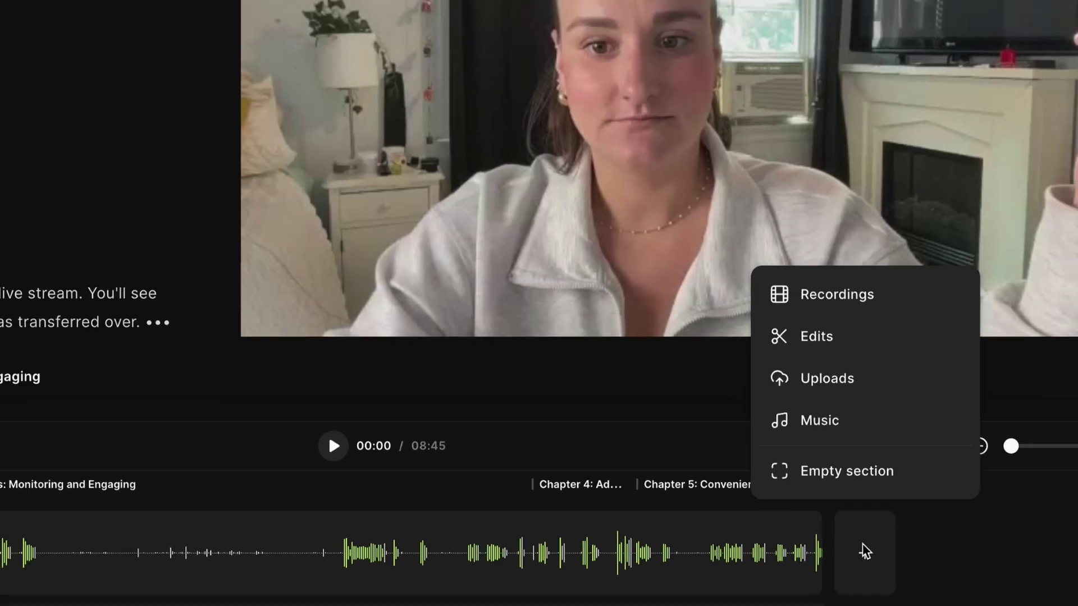
{"action": "left_click", "coordinate": [864, 543]}
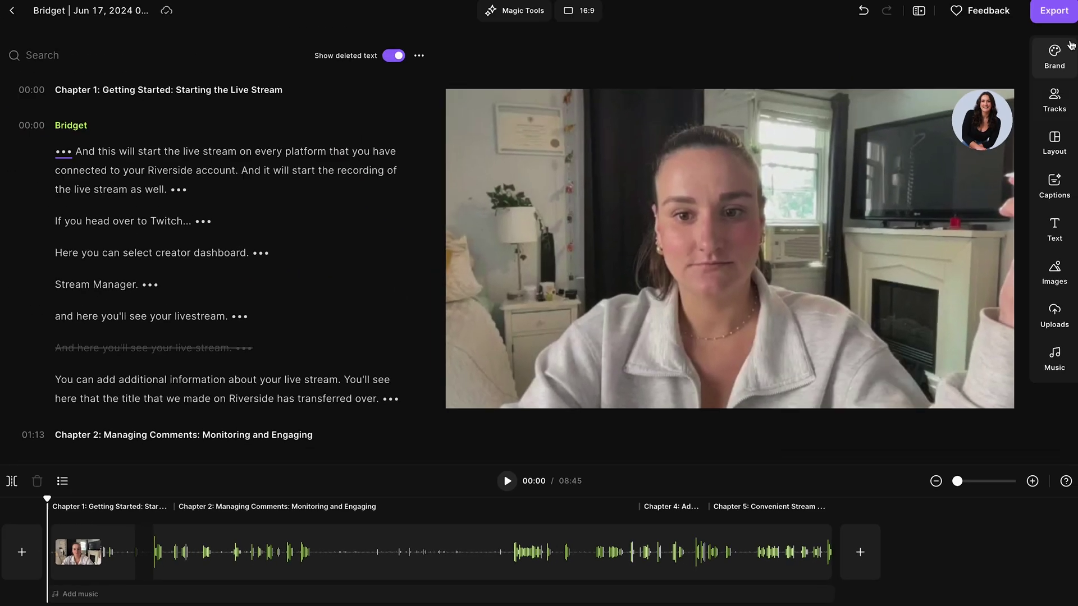
Export the 08:45 edit at 2160p 4K video quality and go to exports.
{"action": "left_click", "coordinate": [1055, 10]}
{"action": "left_click", "coordinate": [1057, 113]}
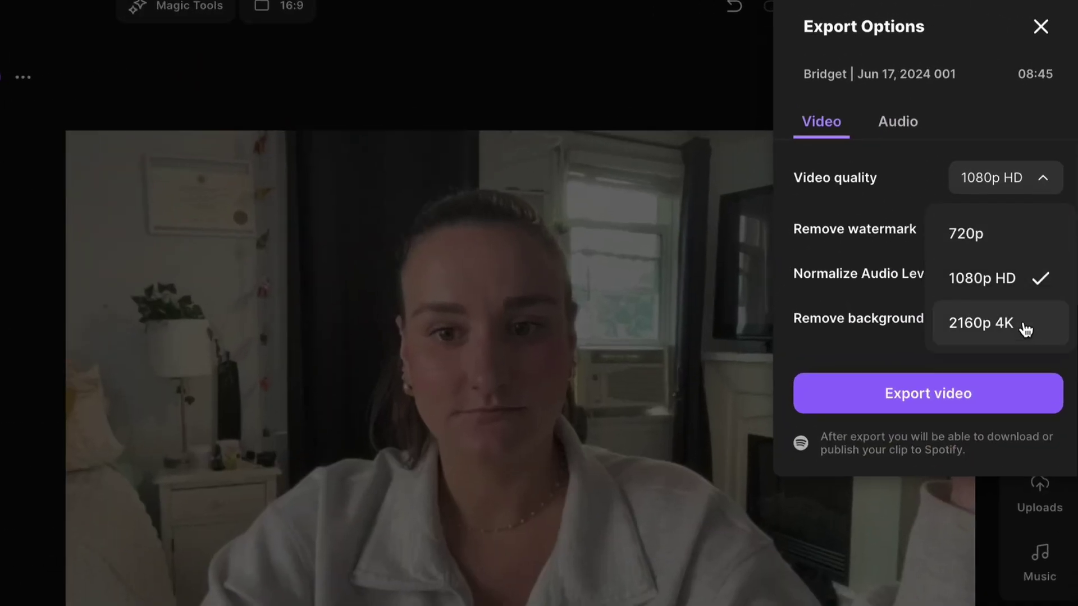
{"action": "left_click", "coordinate": [1025, 336]}
{"action": "left_click", "coordinate": [927, 393]}
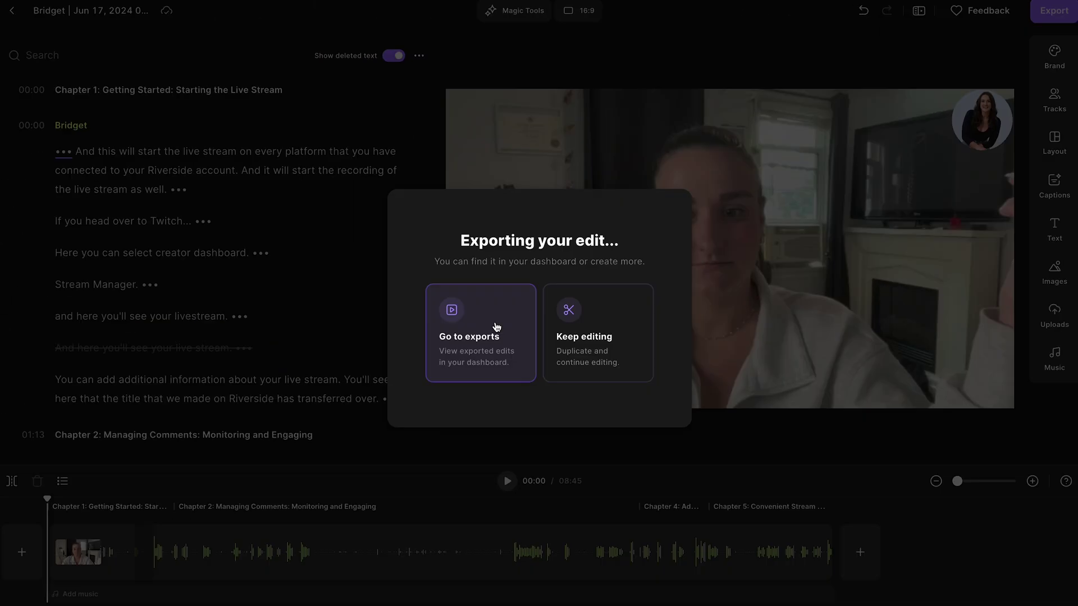
{"action": "left_click", "coordinate": [497, 326]}
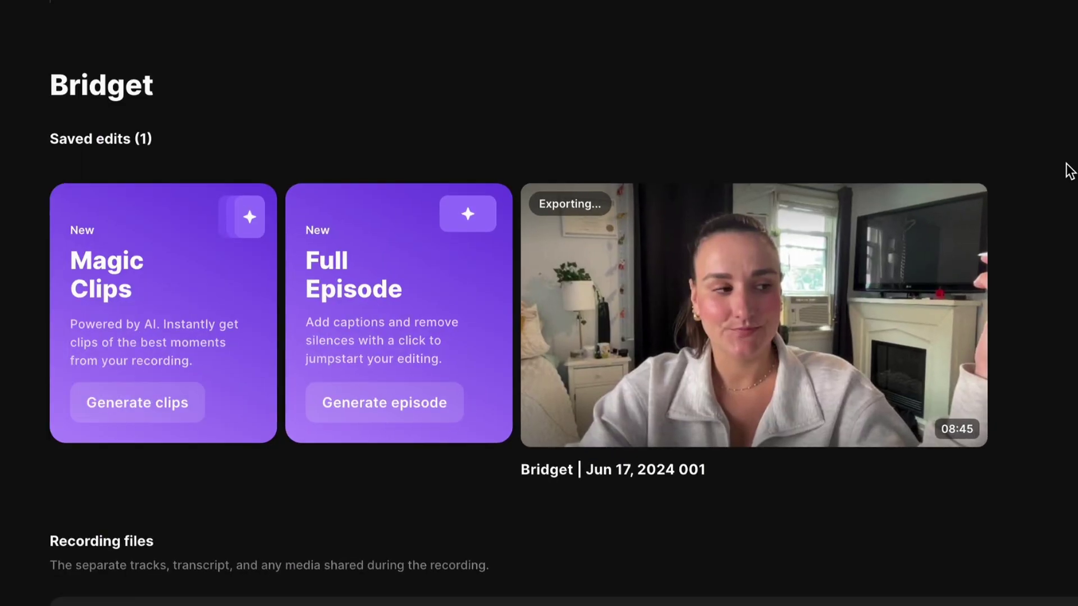
Generate Magic Clips and export the 00:32 clip as video.
{"action": "left_click", "coordinate": [140, 418]}
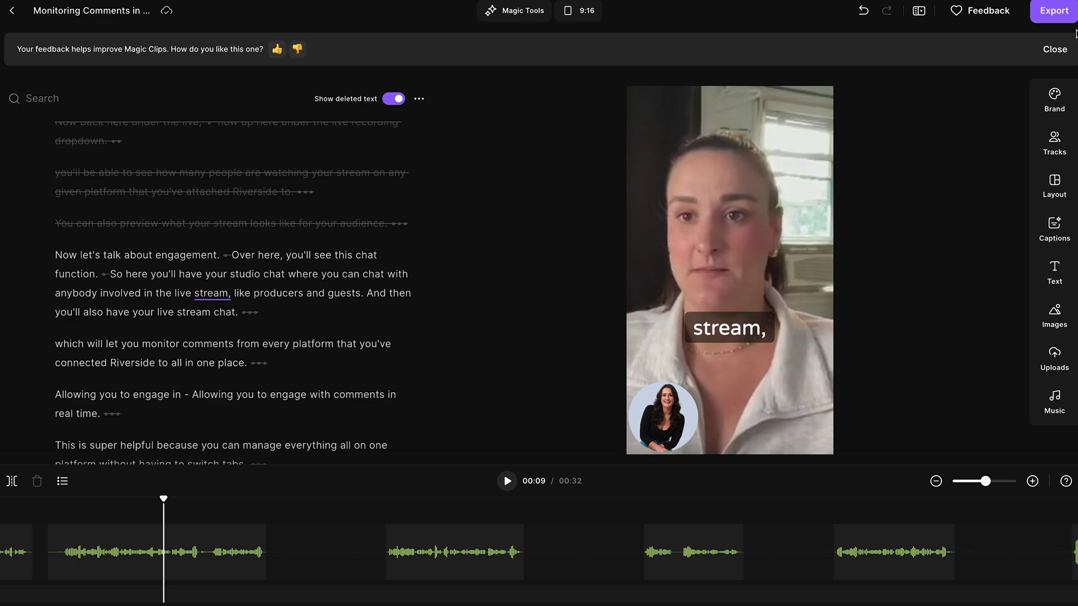
{"action": "left_click", "coordinate": [1054, 11]}
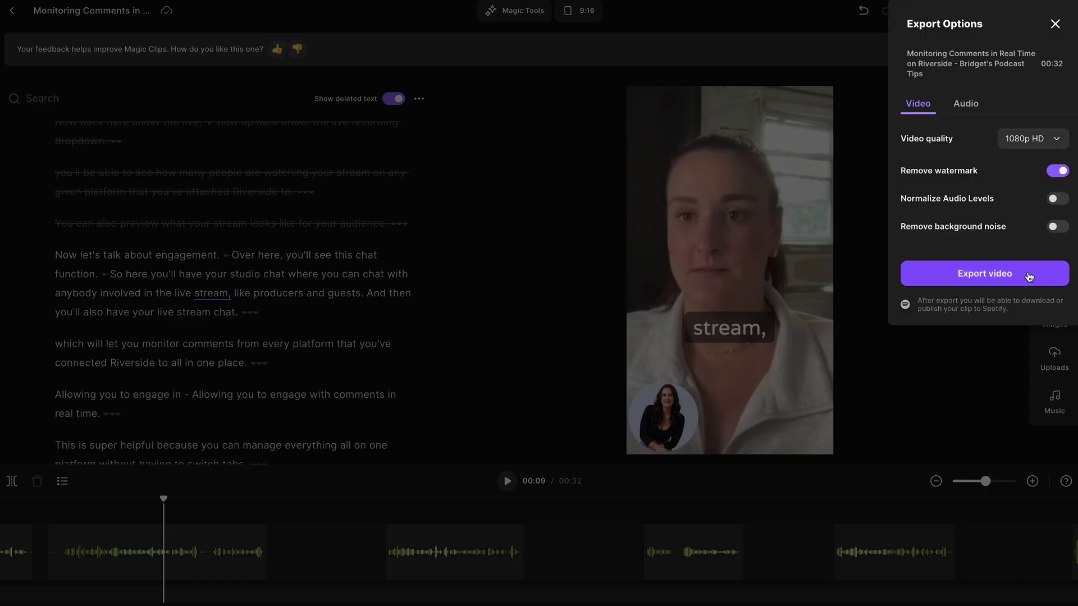
{"action": "left_click", "coordinate": [1029, 274]}
{"action": "scroll", "coordinate": [530, 225], "scroll_direction": "up", "scroll_amount": 5}
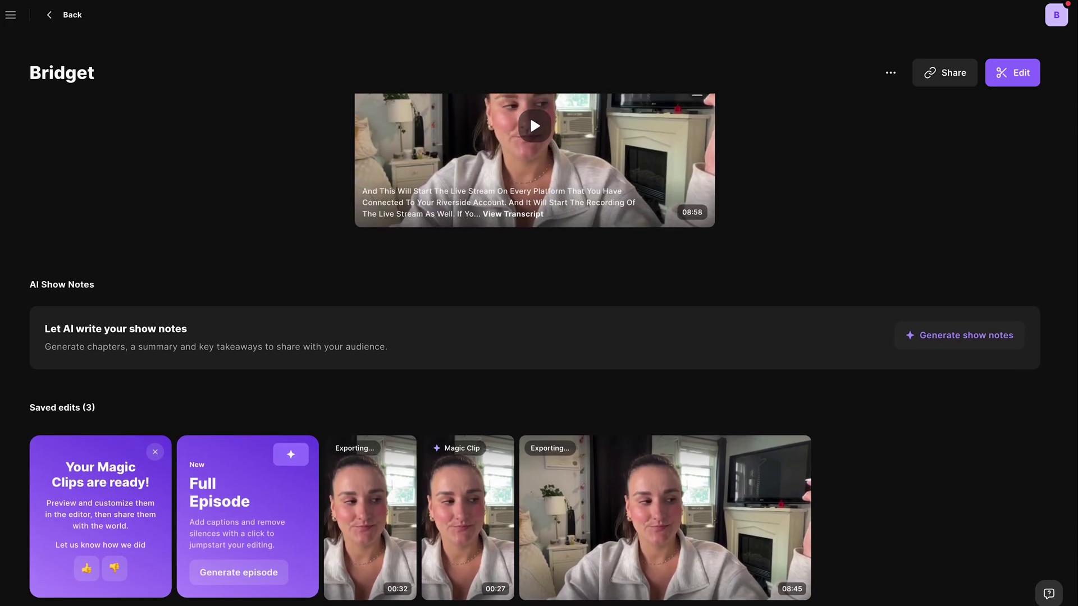
Generate AI show notes and review the summary, takeaways, sound bites and chapters.
{"action": "left_click", "coordinate": [946, 358]}
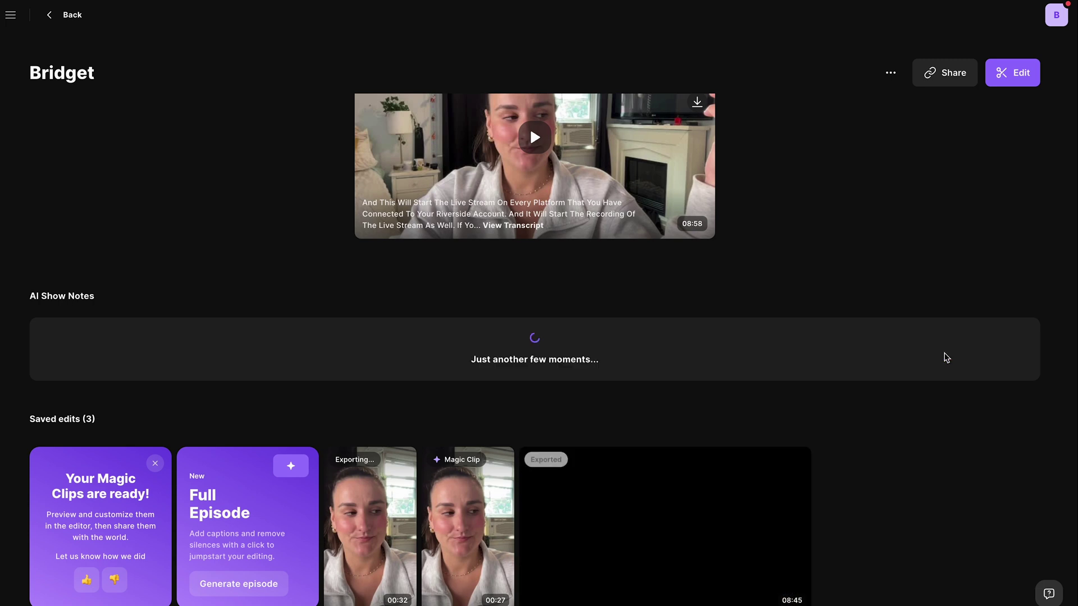
{"action": "scroll", "coordinate": [943, 356], "scroll_direction": "down", "scroll_amount": 2}
{"action": "scroll", "coordinate": [534, 337], "scroll_direction": "down", "scroll_amount": 2}
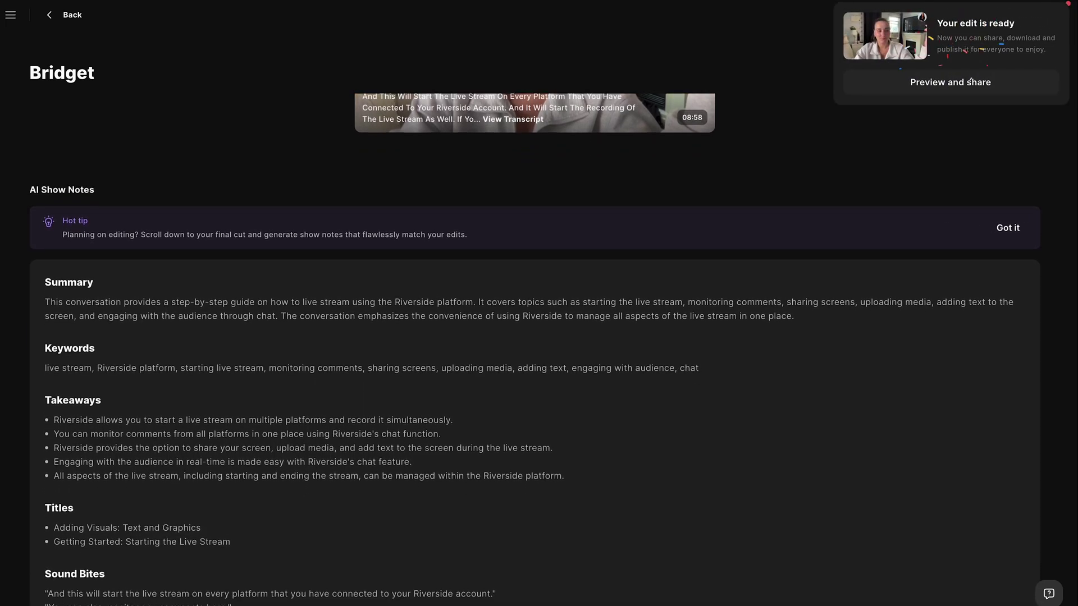
{"action": "scroll", "coordinate": [535, 346], "scroll_direction": "down", "scroll_amount": 3}
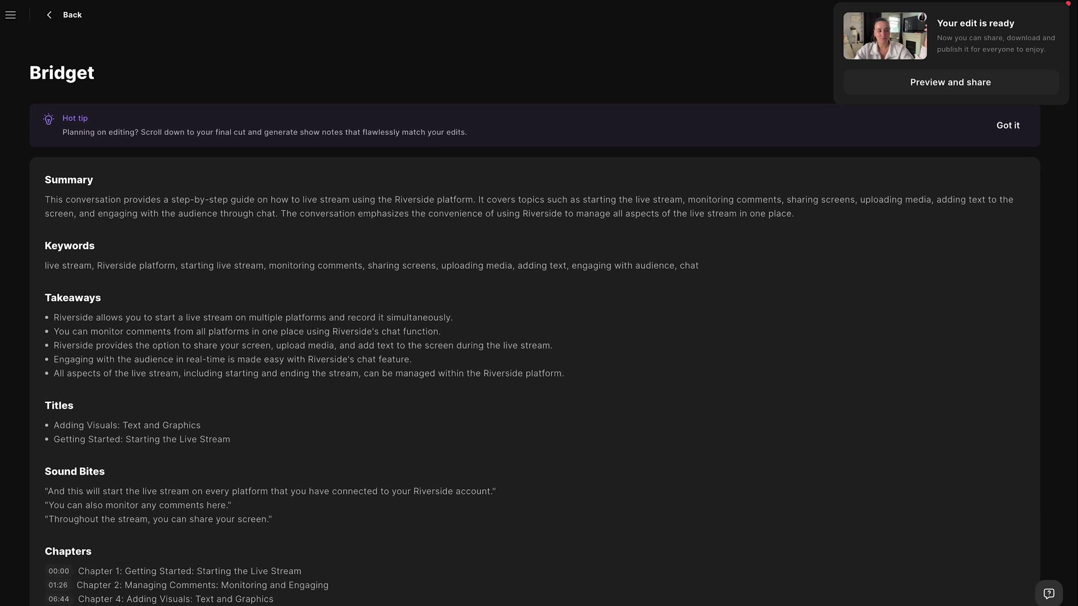
{"action": "scroll", "coordinate": [534, 346], "scroll_direction": "down", "scroll_amount": 2}
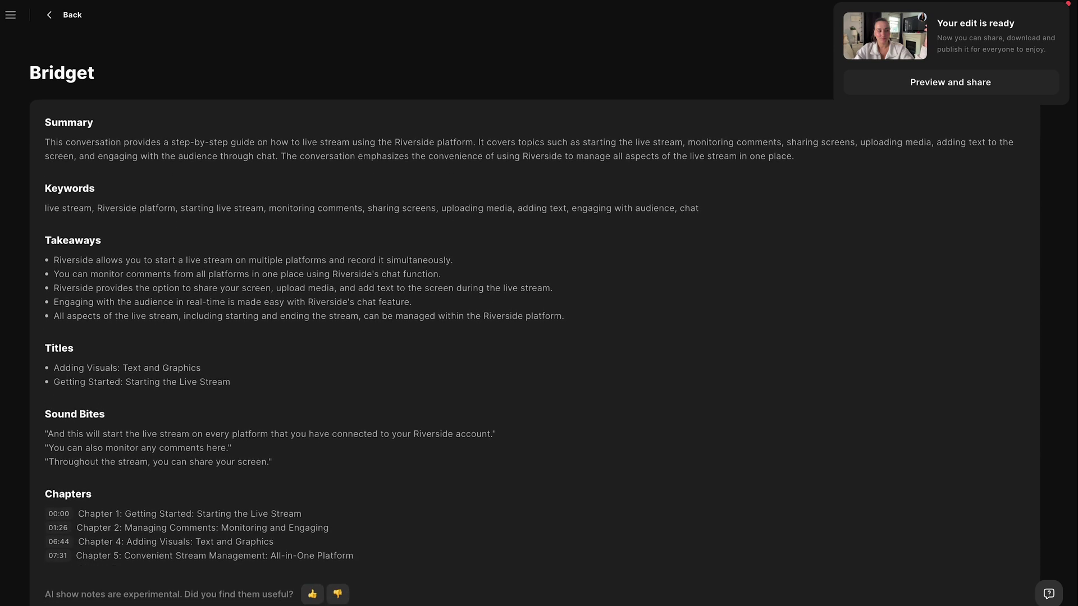